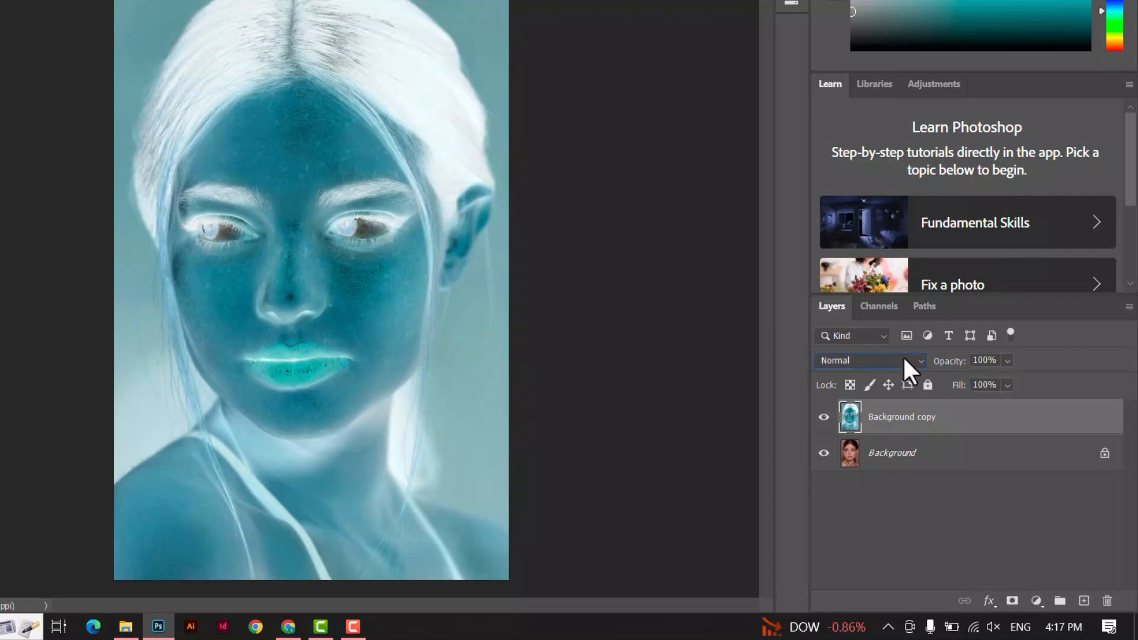
# Step: Set the inverted Background copy layer's blend mode to Overlay and apply a High Pass filter to it
pyautogui.click(901, 356)
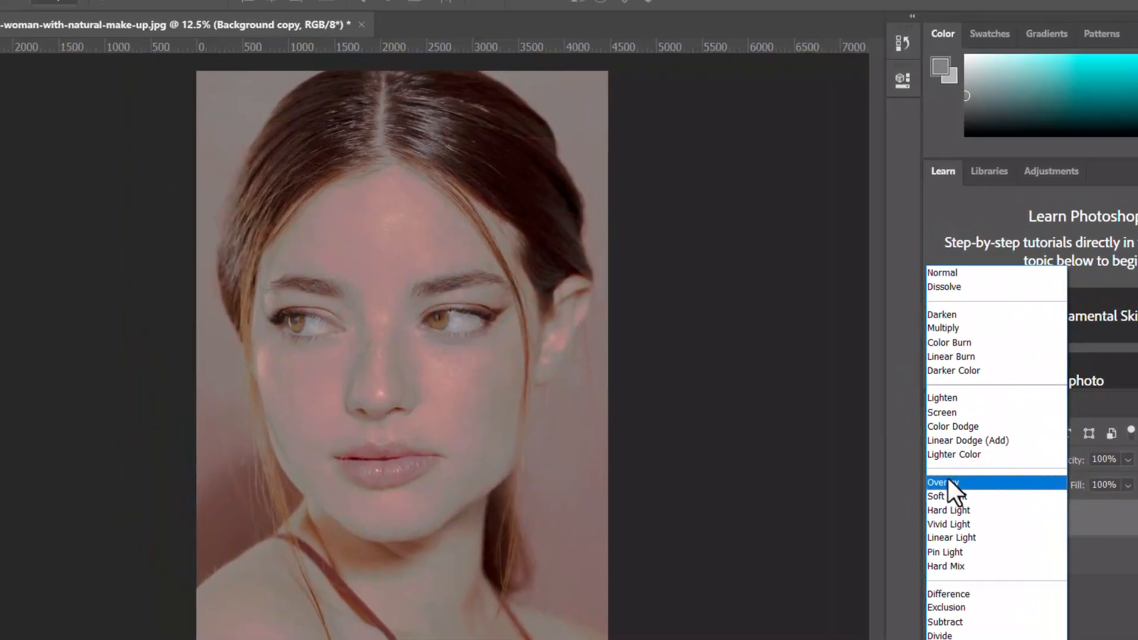
pyautogui.click(948, 481)
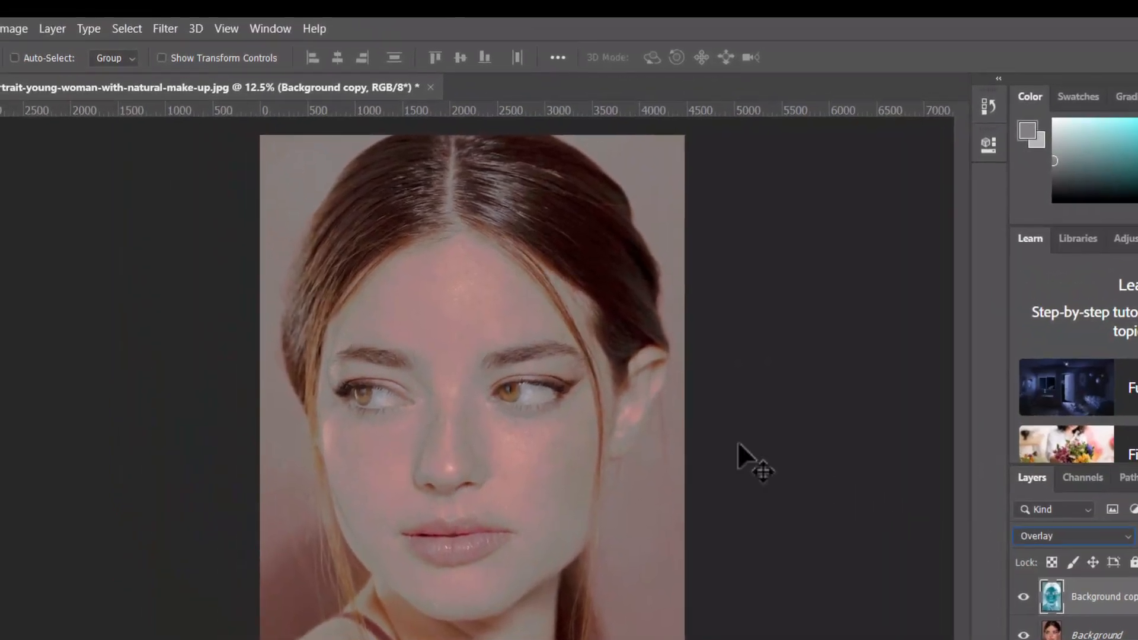
pyautogui.click(165, 29)
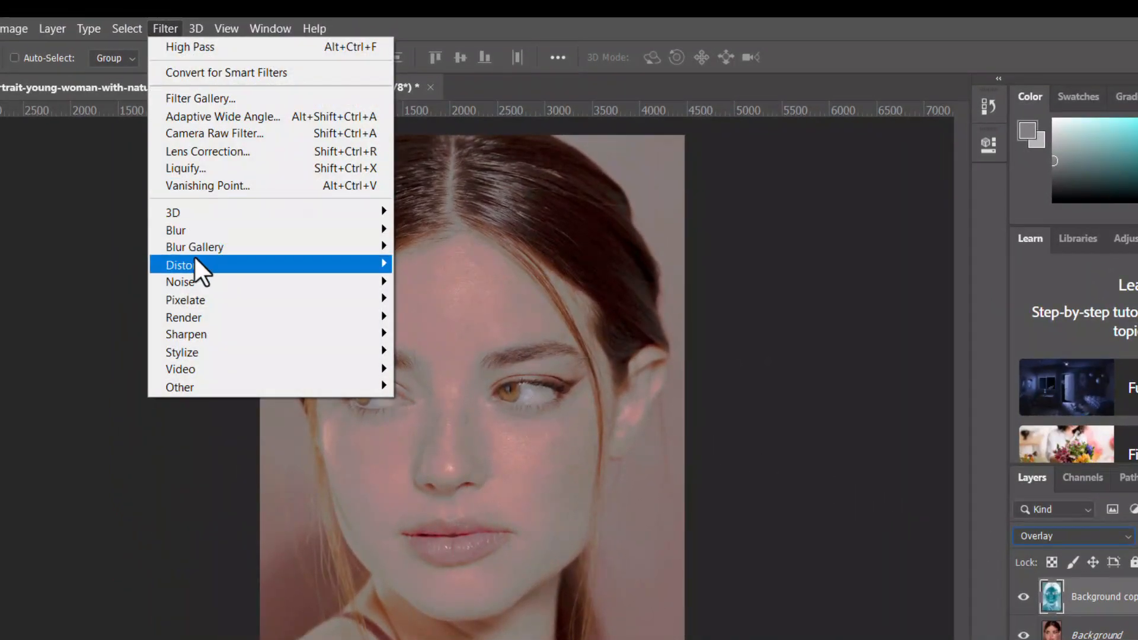
pyautogui.moveTo(212, 387)
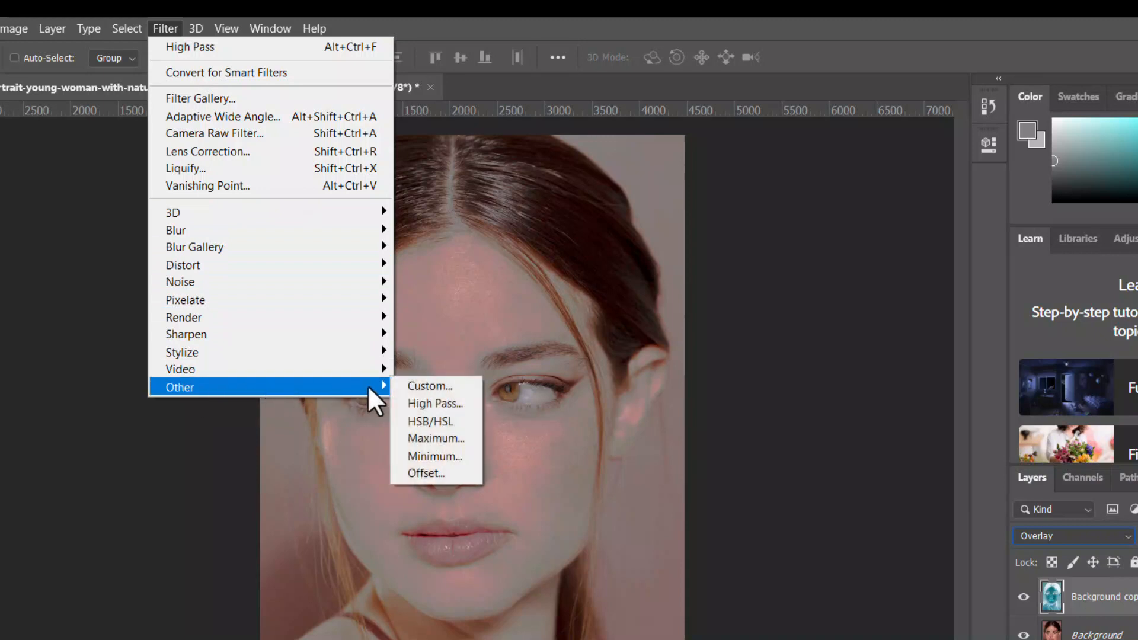
pyautogui.click(411, 400)
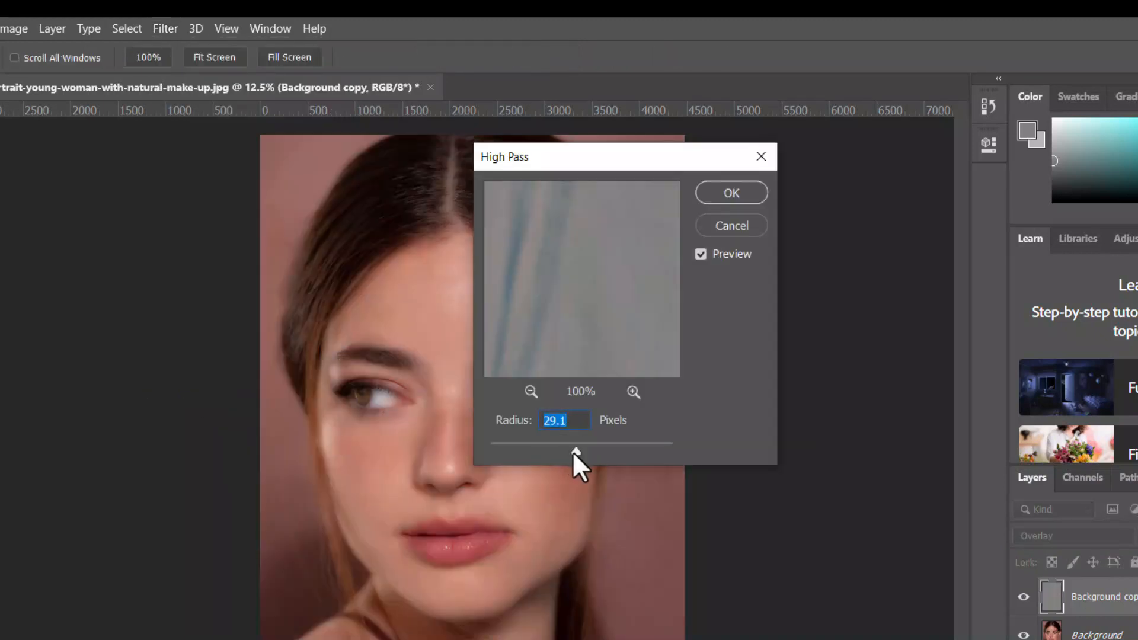
pyautogui.moveTo(571, 451)
pyautogui.mouseDown()
pyautogui.moveTo(583, 432)
pyautogui.moveTo(584, 450)
pyautogui.mouseUp()
pyautogui.click(727, 195)
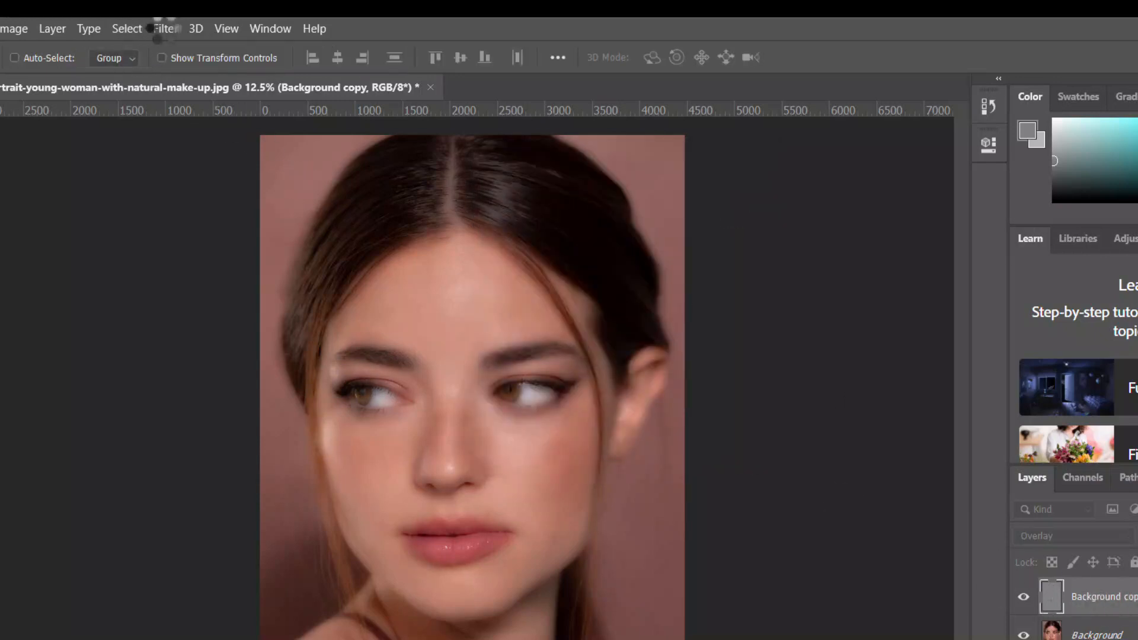
# Step: Apply a Gaussian Blur with a very small radius to the Background copy layer
pyautogui.click(165, 28)
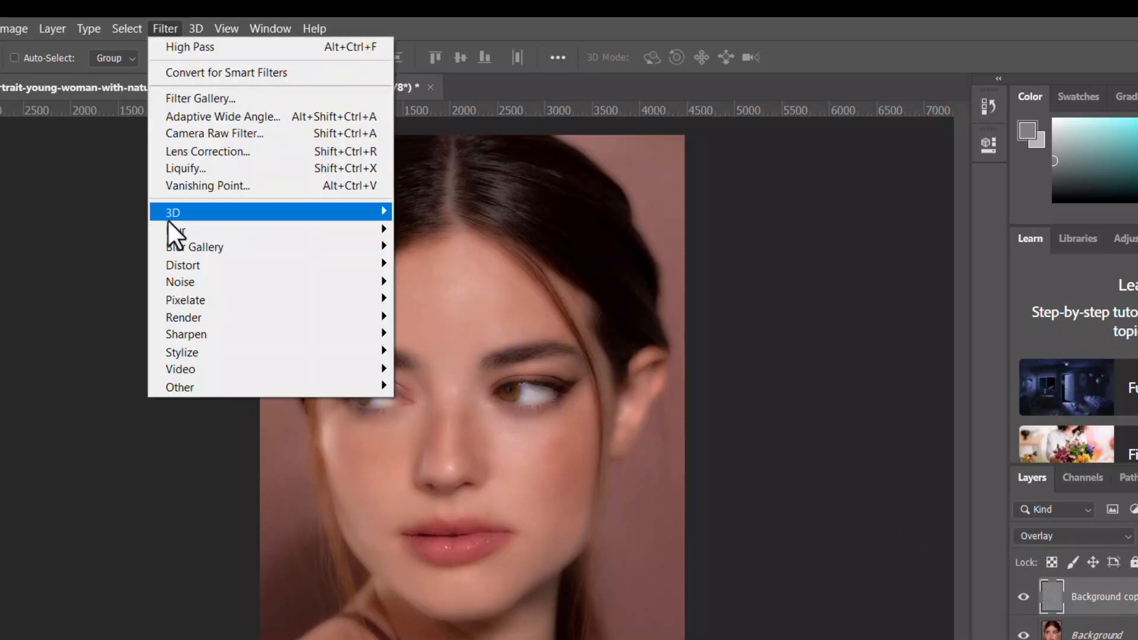
pyautogui.moveTo(223, 231)
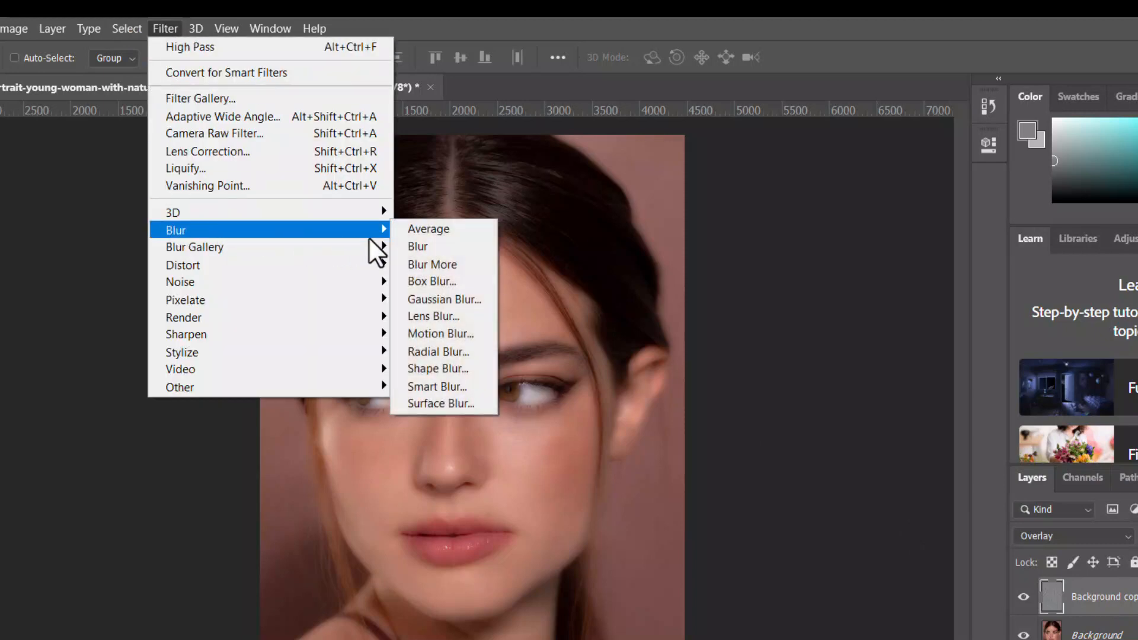
pyautogui.click(424, 298)
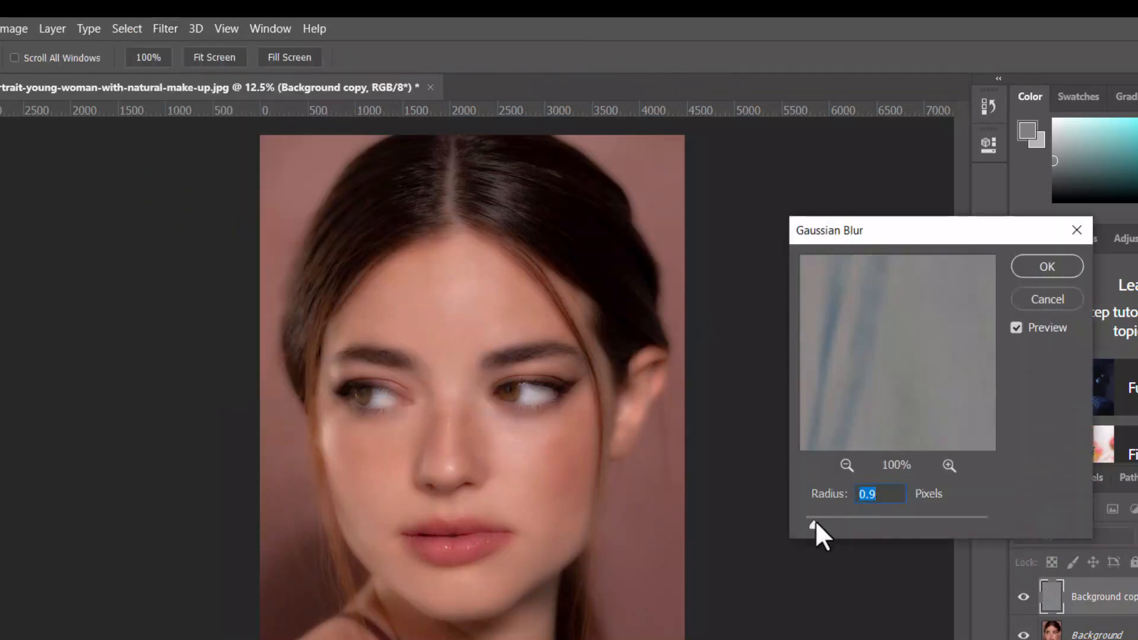
pyautogui.moveTo(816, 521); pyautogui.dragTo(809, 523)
pyautogui.click(1047, 266)
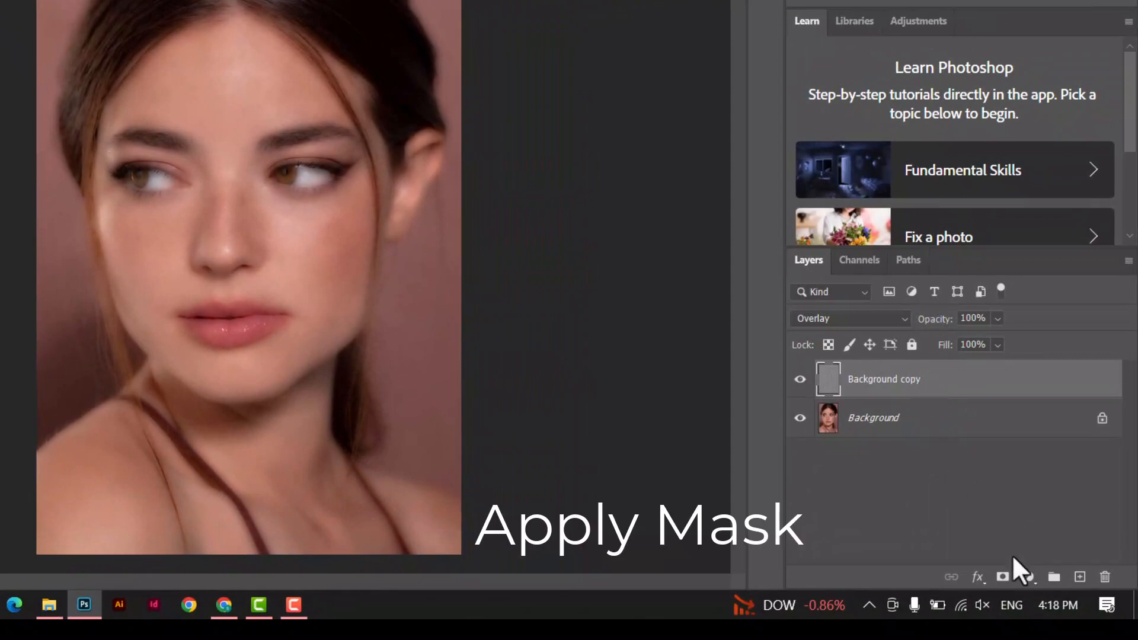
# Step: Add a layer mask to the Background copy layer and invert it to black
pyautogui.click(1004, 577)
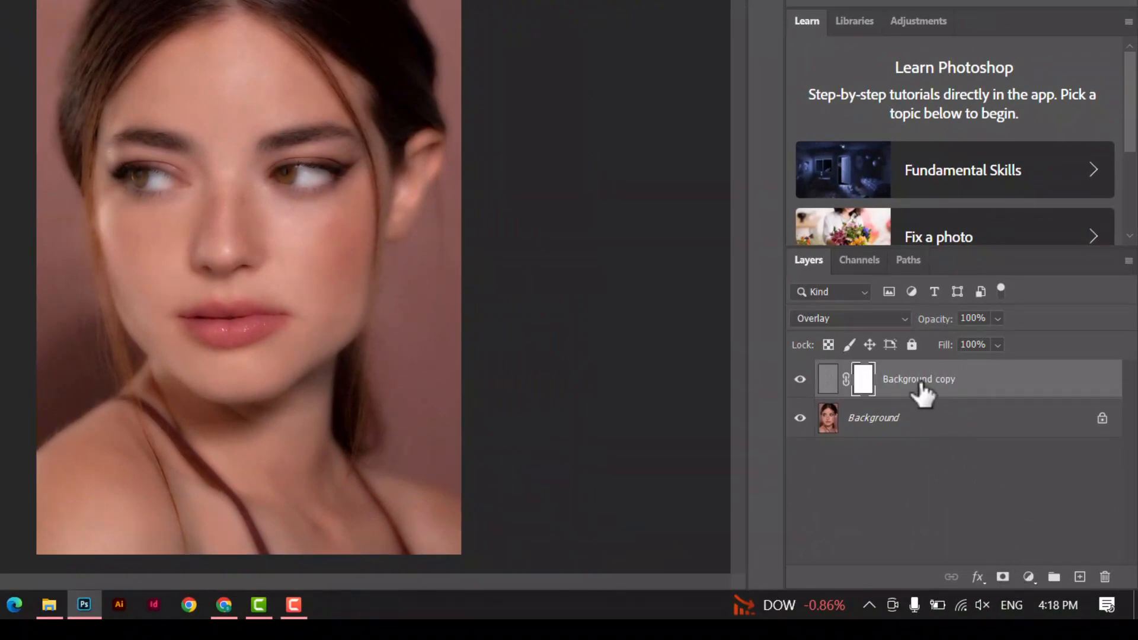
pyautogui.hotkey('ctrl', 'i')
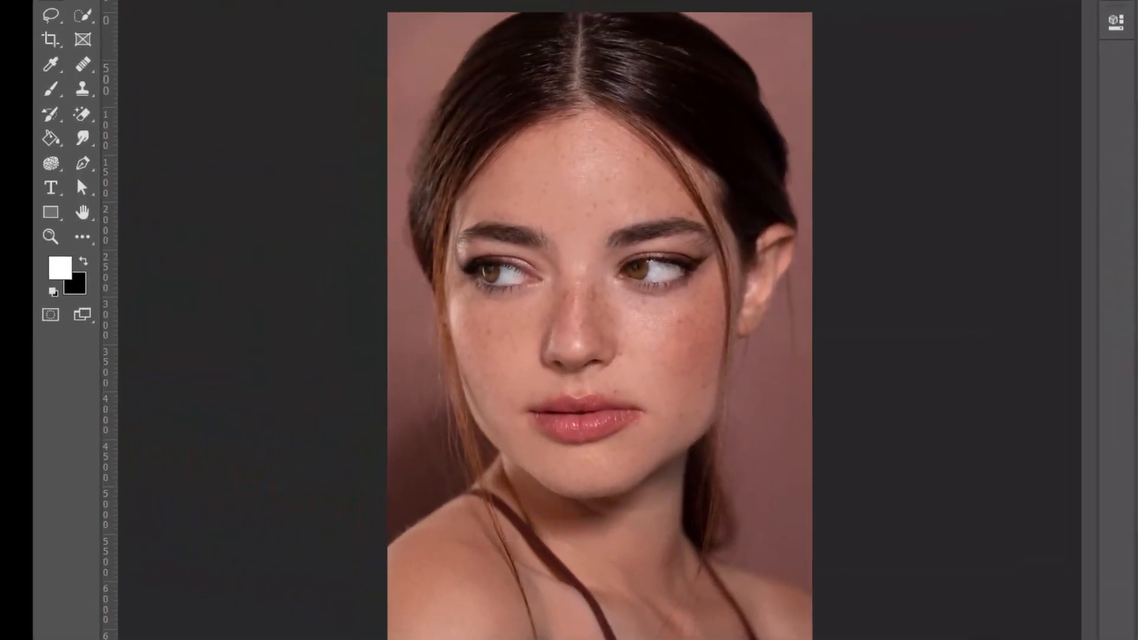
# Step: Paint white on the layer mask over the forehead with an enlarged soft Brush to reveal the smoothing
pyautogui.click(51, 89)
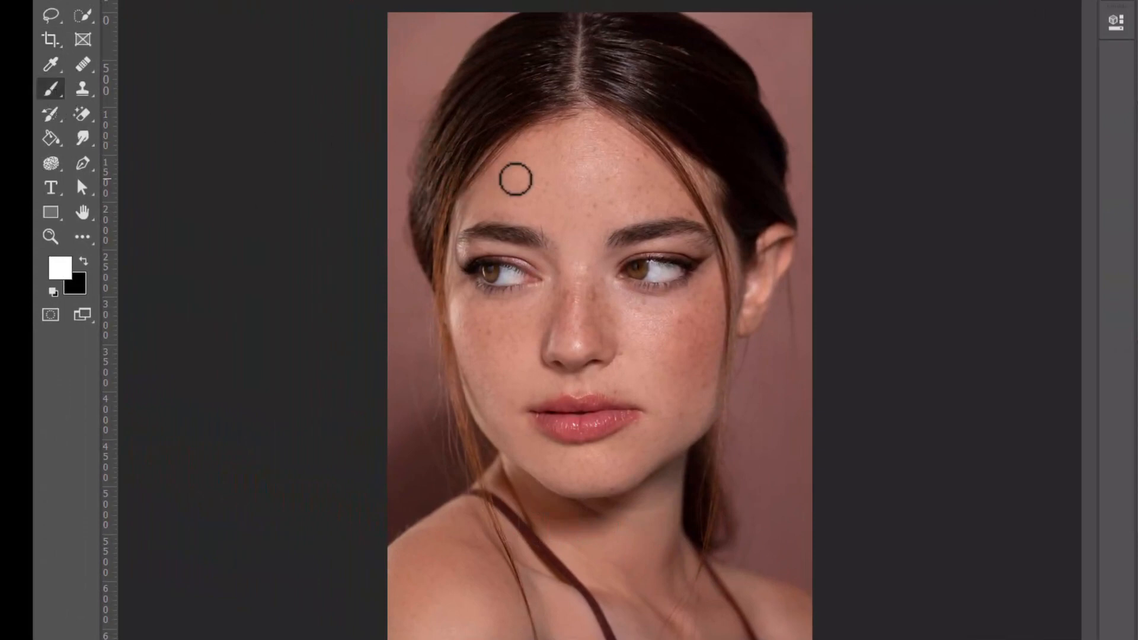
pyautogui.press(']')
pyautogui.press(']')
pyautogui.press(']')
pyautogui.press(']')
pyautogui.press(']')
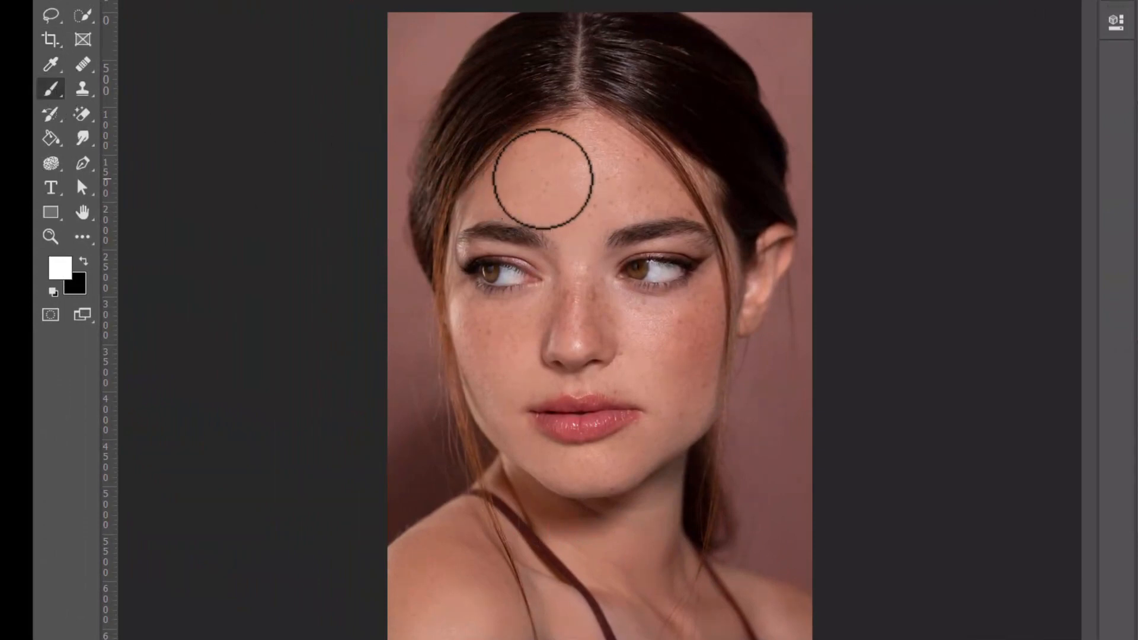
pyautogui.moveTo(514, 169)
pyautogui.mouseDown()
pyautogui.moveTo(536, 155)
pyautogui.moveTo(608, 155)
pyautogui.moveTo(618, 185)
pyautogui.moveTo(578, 210)
pyautogui.mouseUp()
# Step: Paint the mask white over the remaining facial skin with smaller brush sizes, sparing eyes, brows and lips, and toggle the layer's visibility to compare
pyautogui.press('[')
pyautogui.press('[')
pyautogui.press('[')
pyautogui.press('[')
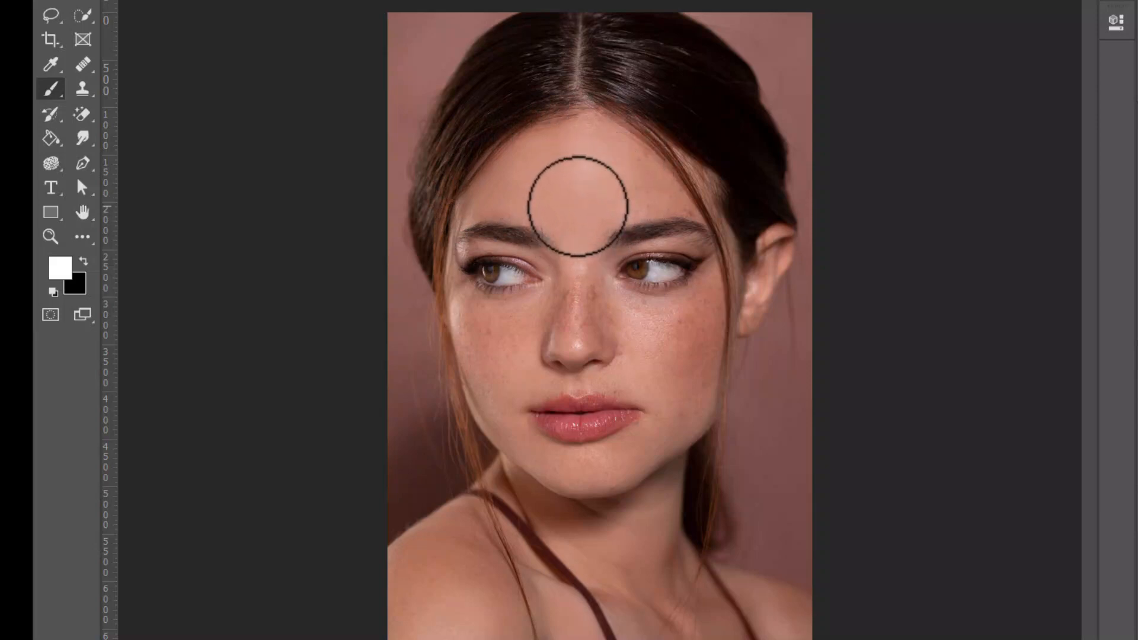
pyautogui.moveTo(608, 324)
pyautogui.mouseDown()
pyautogui.moveTo(628, 306)
pyautogui.moveTo(672, 311)
pyautogui.moveTo(703, 293)
pyautogui.moveTo(636, 352)
pyautogui.moveTo(630, 327)
pyautogui.moveTo(695, 326)
pyautogui.moveTo(700, 395)
pyautogui.moveTo(699, 337)
pyautogui.moveTo(677, 401)
pyautogui.moveTo(662, 341)
pyautogui.moveTo(656, 387)
pyautogui.moveTo(553, 386)
pyautogui.moveTo(538, 376)
pyautogui.moveTo(546, 320)
pyautogui.moveTo(564, 321)
pyautogui.moveTo(565, 363)
pyautogui.moveTo(585, 343)
pyautogui.moveTo(579, 311)
pyautogui.moveTo(463, 304)
pyautogui.moveTo(454, 315)
pyautogui.moveTo(487, 406)
pyautogui.moveTo(484, 345)
pyautogui.moveTo(518, 346)
pyautogui.moveTo(487, 336)
pyautogui.moveTo(511, 430)
pyautogui.moveTo(477, 394)
pyautogui.moveTo(550, 445)
pyautogui.moveTo(585, 452)
pyautogui.moveTo(637, 446)
pyautogui.moveTo(648, 423)
pyautogui.moveTo(599, 480)
pyautogui.moveTo(551, 473)
pyautogui.moveTo(543, 468)
pyautogui.moveTo(606, 484)
pyautogui.moveTo(650, 465)
pyautogui.moveTo(694, 403)
pyautogui.moveTo(664, 440)
pyautogui.moveTo(628, 388)
pyautogui.moveTo(523, 393)
pyautogui.moveTo(525, 373)
pyautogui.moveTo(600, 282)
pyautogui.moveTo(601, 327)
pyautogui.moveTo(587, 248)
pyautogui.moveTo(607, 201)
pyautogui.moveTo(688, 212)
pyautogui.moveTo(615, 158)
pyautogui.moveTo(652, 172)
pyautogui.moveTo(600, 132)
pyautogui.moveTo(525, 143)
pyautogui.moveTo(549, 206)
pyautogui.moveTo(488, 210)
pyautogui.moveTo(605, 175)
pyautogui.moveTo(628, 203)
pyautogui.moveTo(673, 198)
pyautogui.moveTo(553, 223)
pyautogui.moveTo(574, 259)
pyautogui.moveTo(645, 322)
pyautogui.moveTo(713, 290)
pyautogui.moveTo(719, 371)
pyautogui.moveTo(673, 340)
pyautogui.moveTo(652, 432)
pyautogui.moveTo(528, 388)
pyautogui.moveTo(517, 329)
pyautogui.moveTo(473, 301)
pyautogui.moveTo(472, 324)
pyautogui.moveTo(559, 344)
pyautogui.moveTo(623, 388)
pyautogui.moveTo(650, 325)
pyautogui.moveTo(564, 195)
pyautogui.moveTo(615, 329)
pyautogui.mouseUp()
pyautogui.press('[')
pyautogui.press('[')
pyautogui.press('[')
pyautogui.press('[')
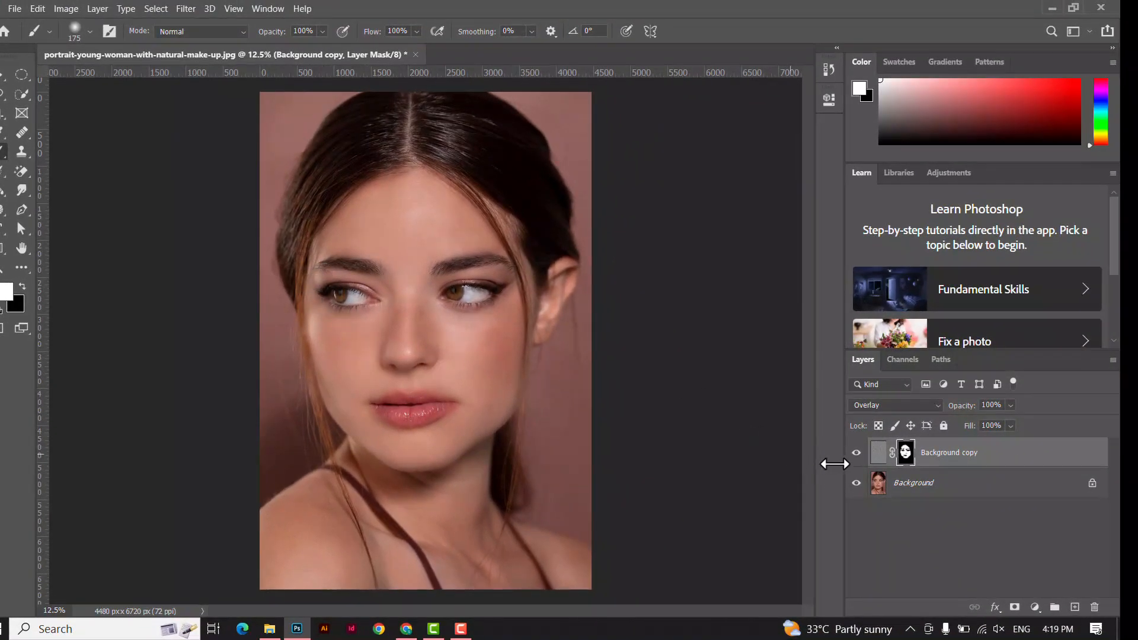
pyautogui.click(856, 454)
pyautogui.click(857, 453)
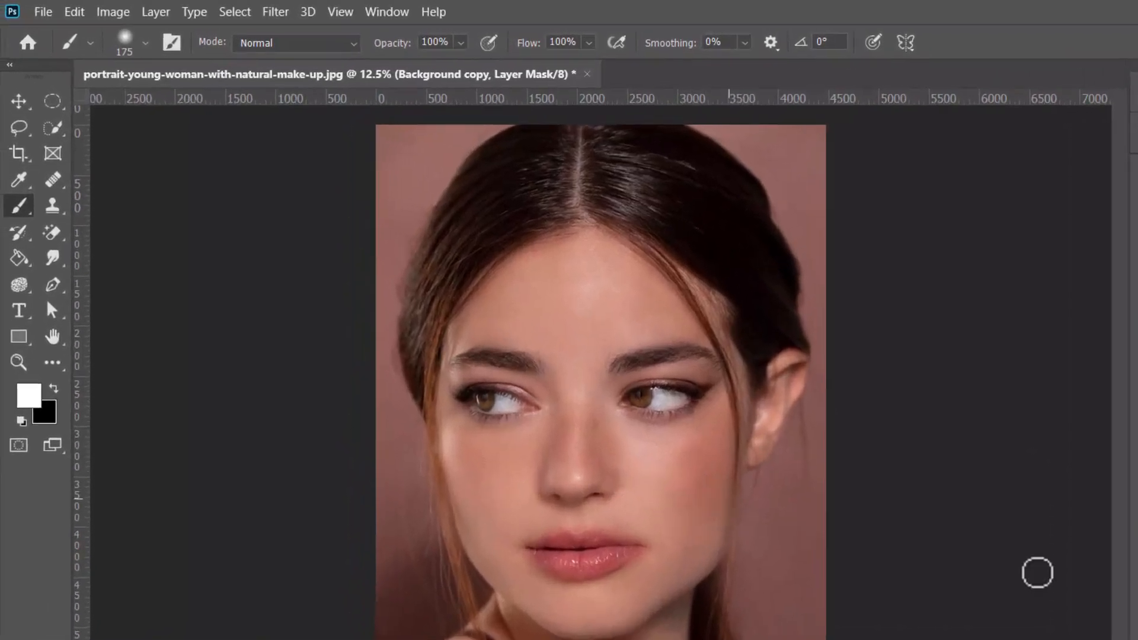
# Step: Create a new 150 x 150 pixel document at 72 pixels/inch in 8-bit RGB Color with a custom gray background
pyautogui.click(45, 12)
pyautogui.click(47, 28)
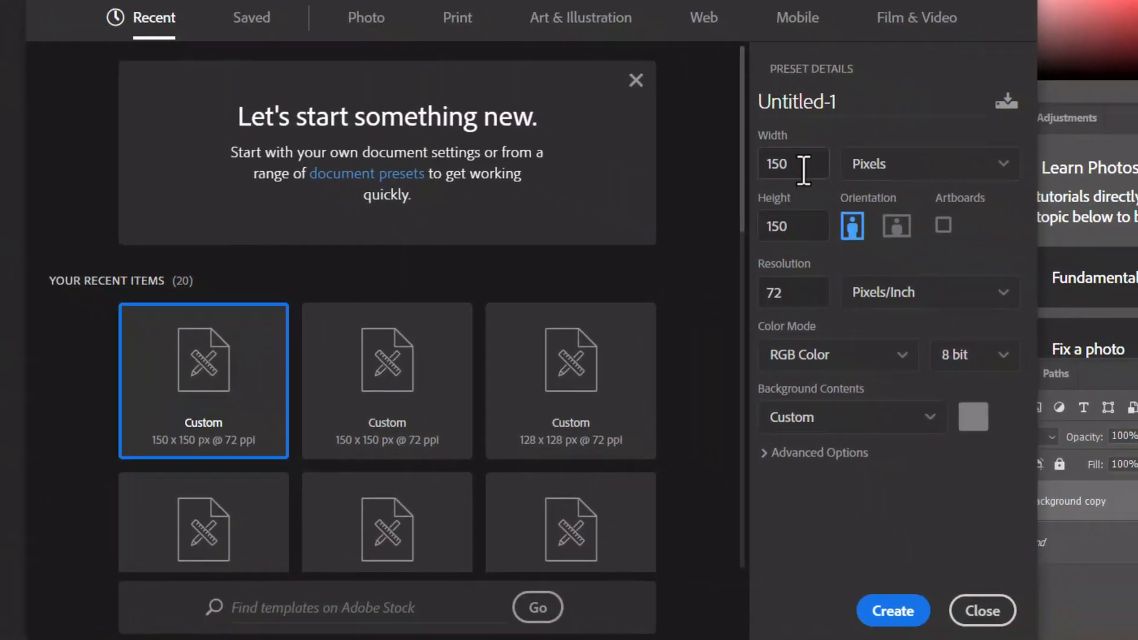
pyautogui.click(798, 225)
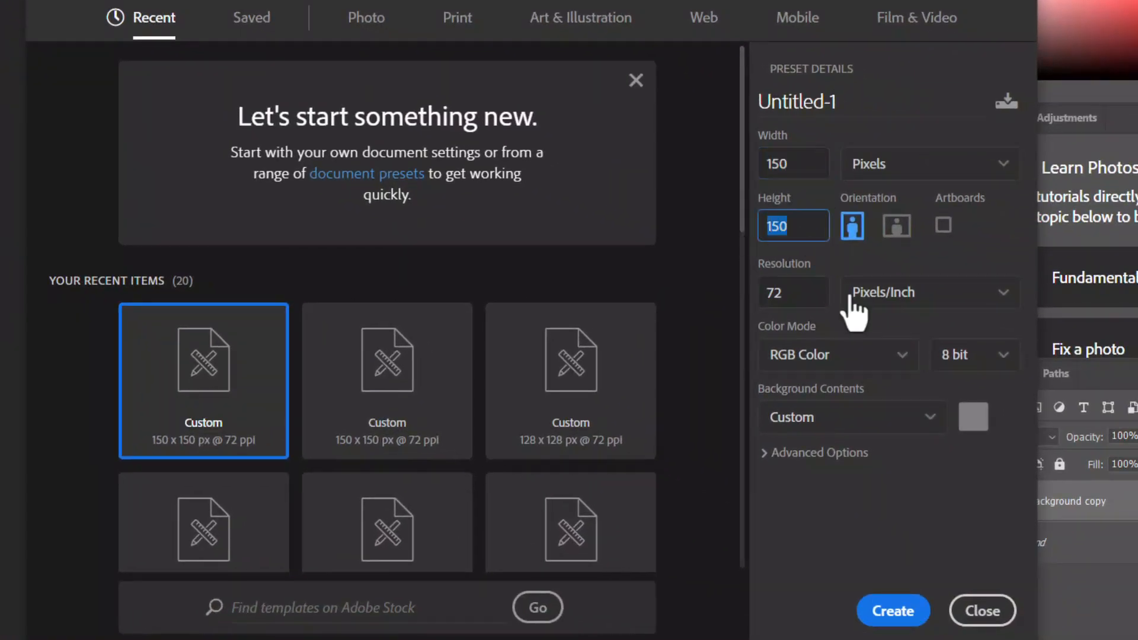
pyautogui.click(807, 294)
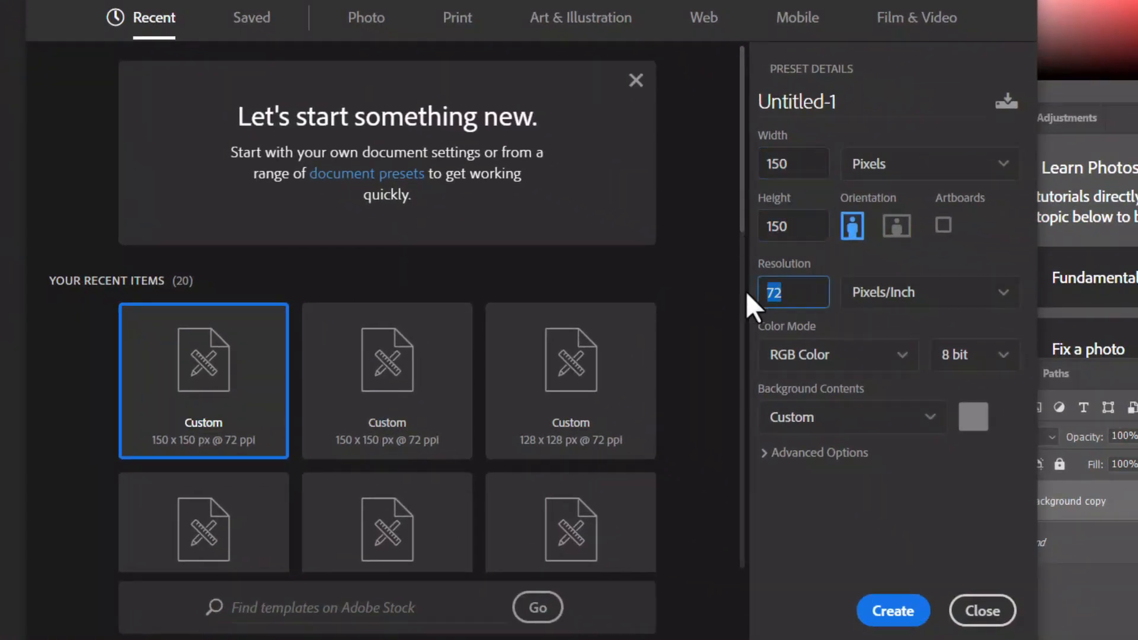
pyautogui.click(893, 610)
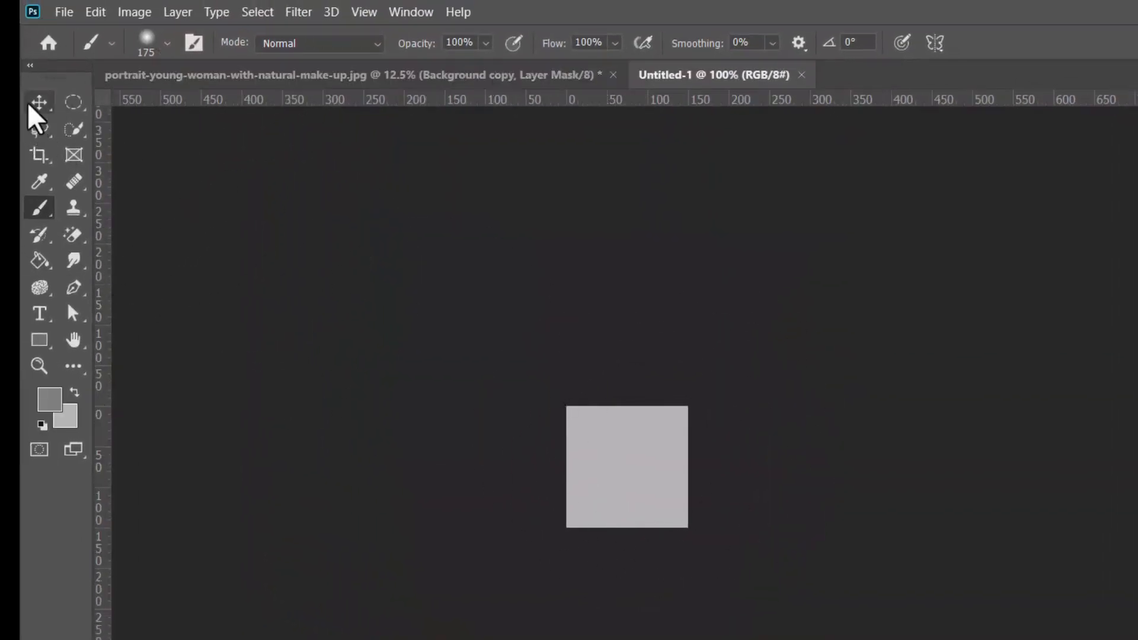
# Step: Choose the Texturizer filter from the Filter Gallery for the gray square, using the Sandstone texture
pyautogui.click(39, 102)
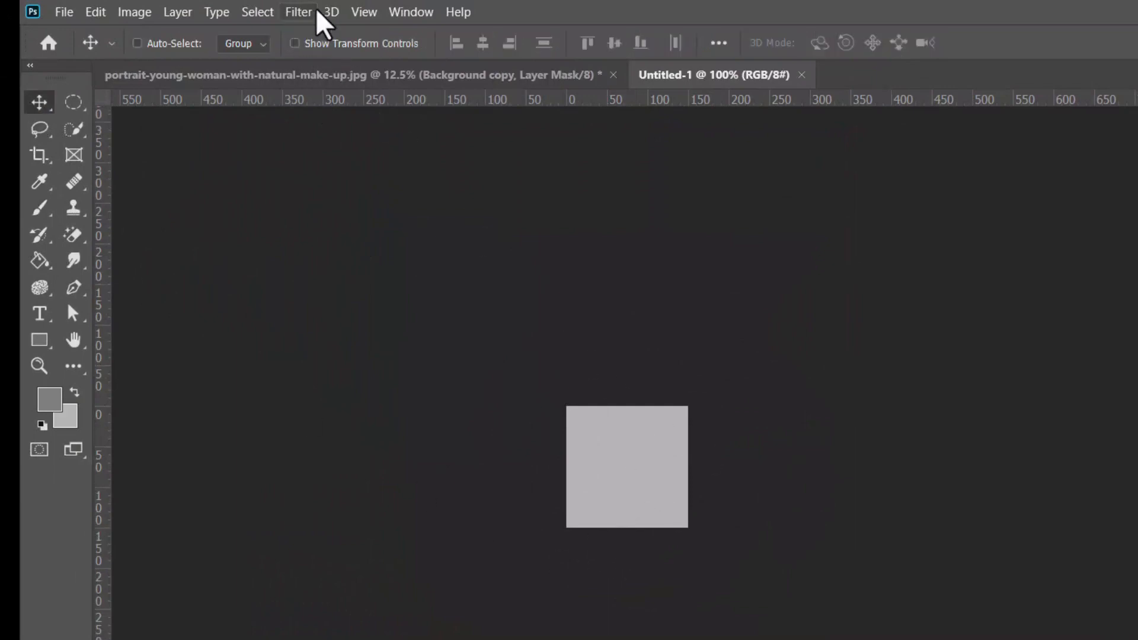
pyautogui.click(299, 13)
pyautogui.click(314, 87)
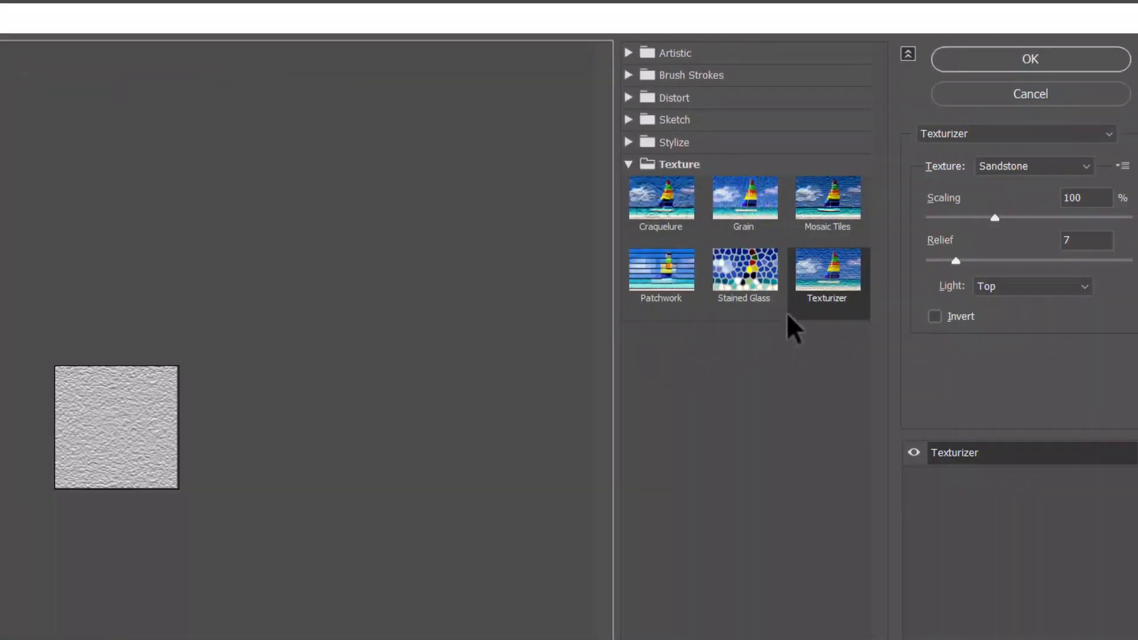
pyautogui.click(638, 205)
pyautogui.click(834, 265)
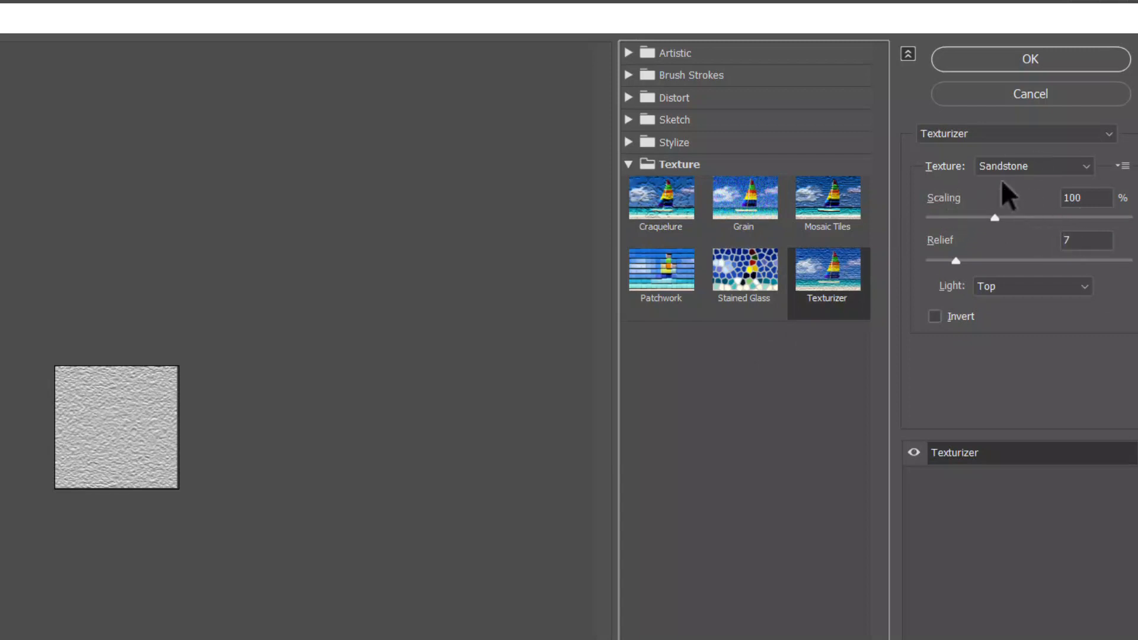
pyautogui.click(1086, 168)
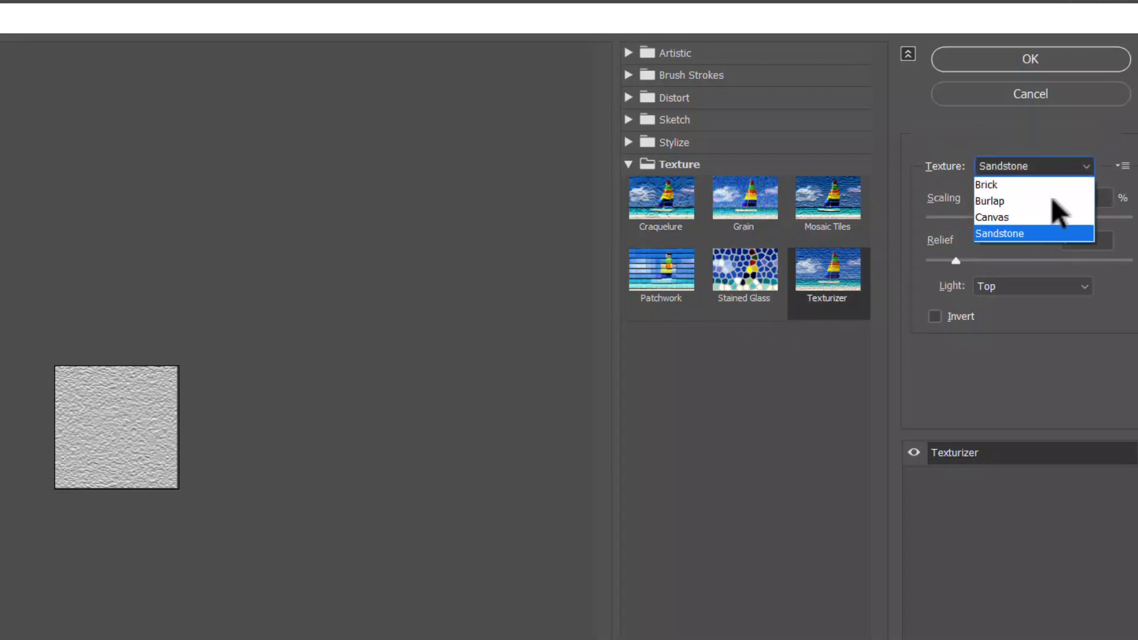
pyautogui.click(1000, 231)
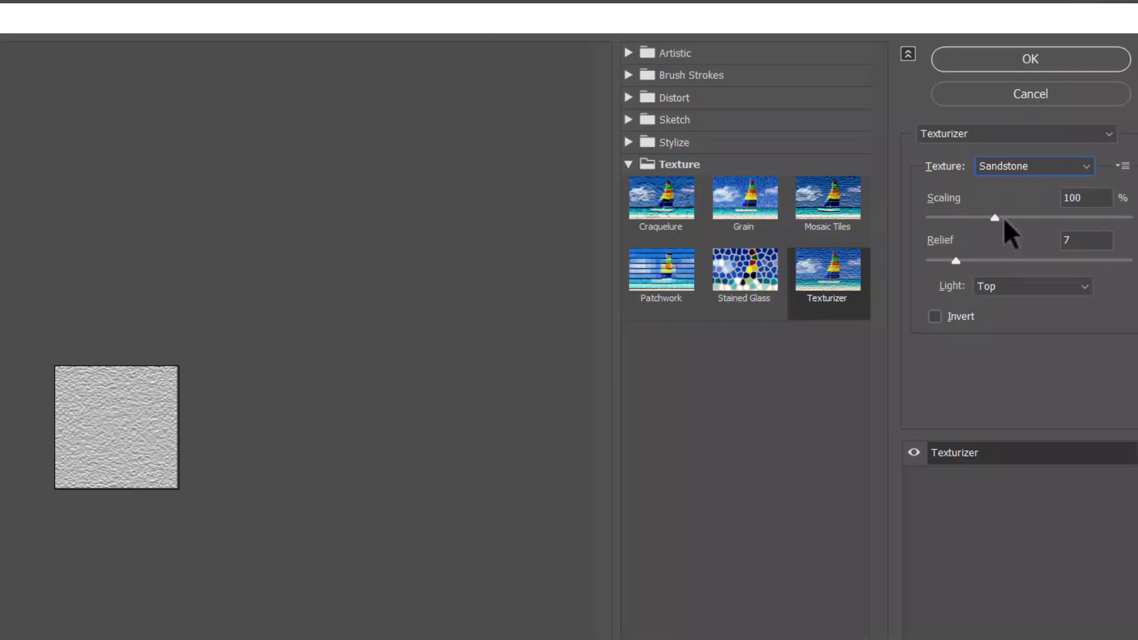
# Step: Set the Sandstone texture's scaling to 97% and apply the Texturizer filter
pyautogui.moveTo(993, 216)
pyautogui.mouseDown()
pyautogui.moveTo(1011, 216)
pyautogui.moveTo(993, 218)
pyautogui.mouseUp()
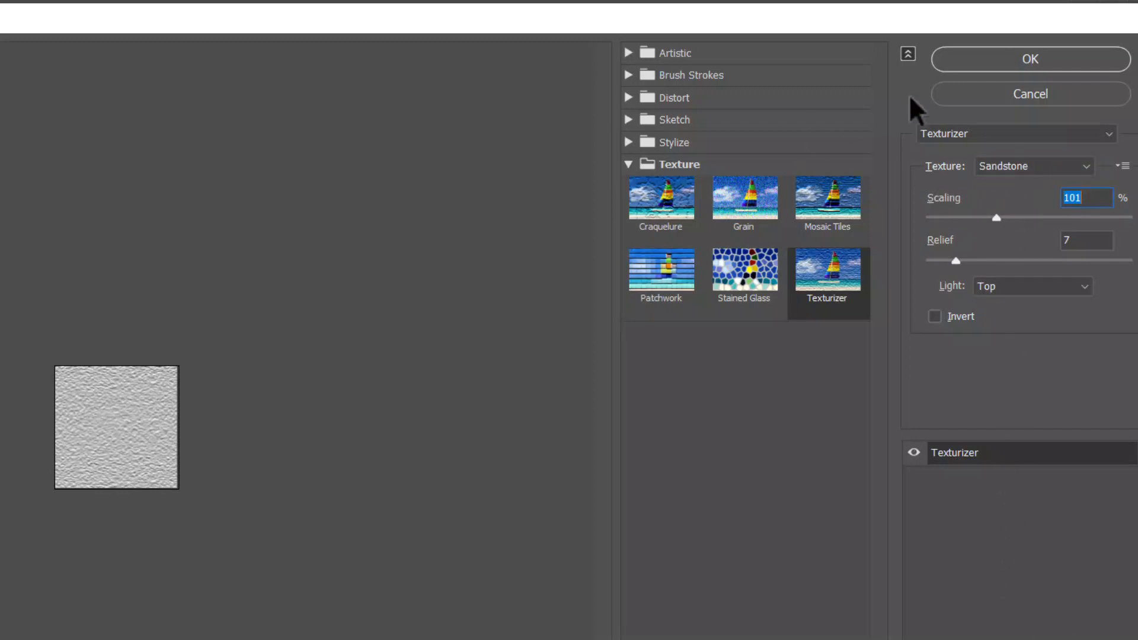
pyautogui.press('Return')
pyautogui.moveTo(996, 218); pyautogui.dragTo(991, 219)
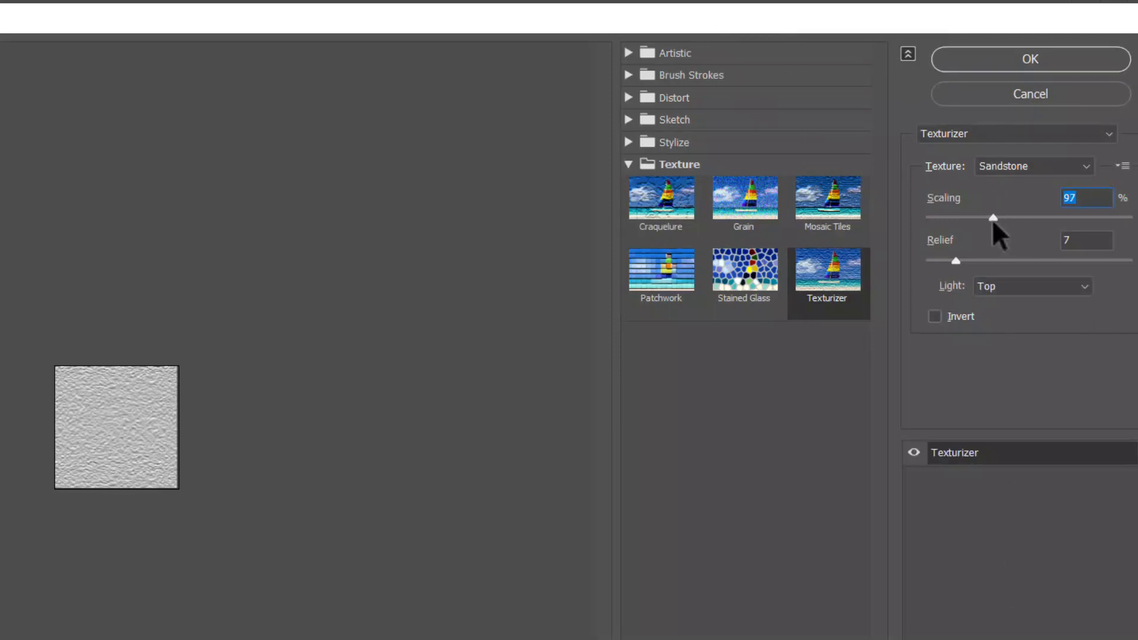
pyautogui.click(1035, 58)
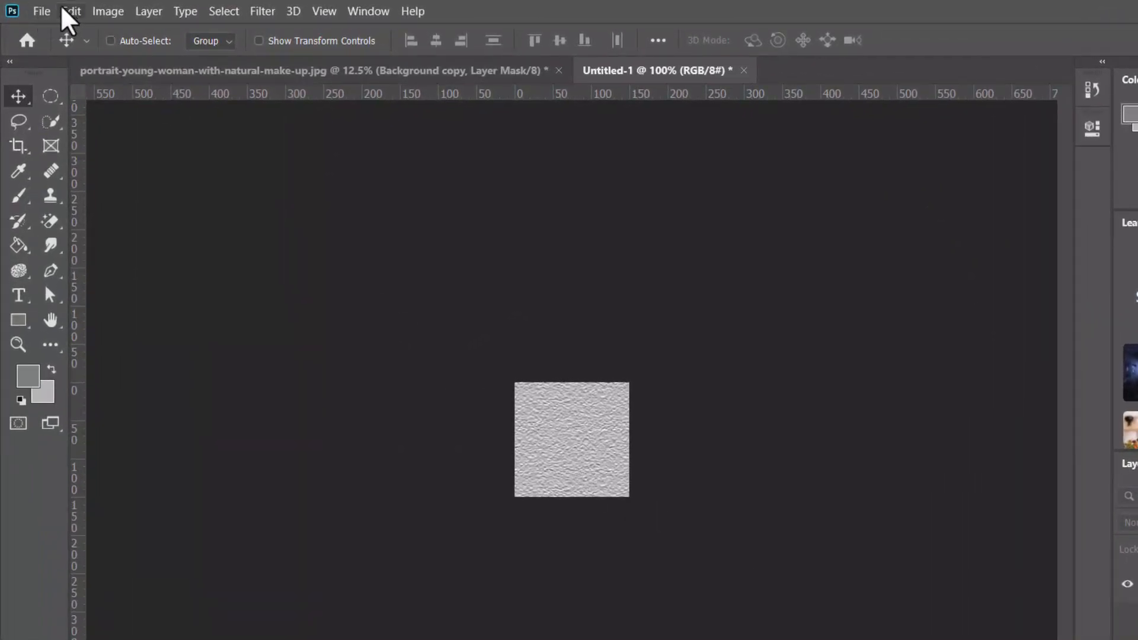
# Step: Define the textured gray square as a pattern named "texture"
pyautogui.click(70, 13)
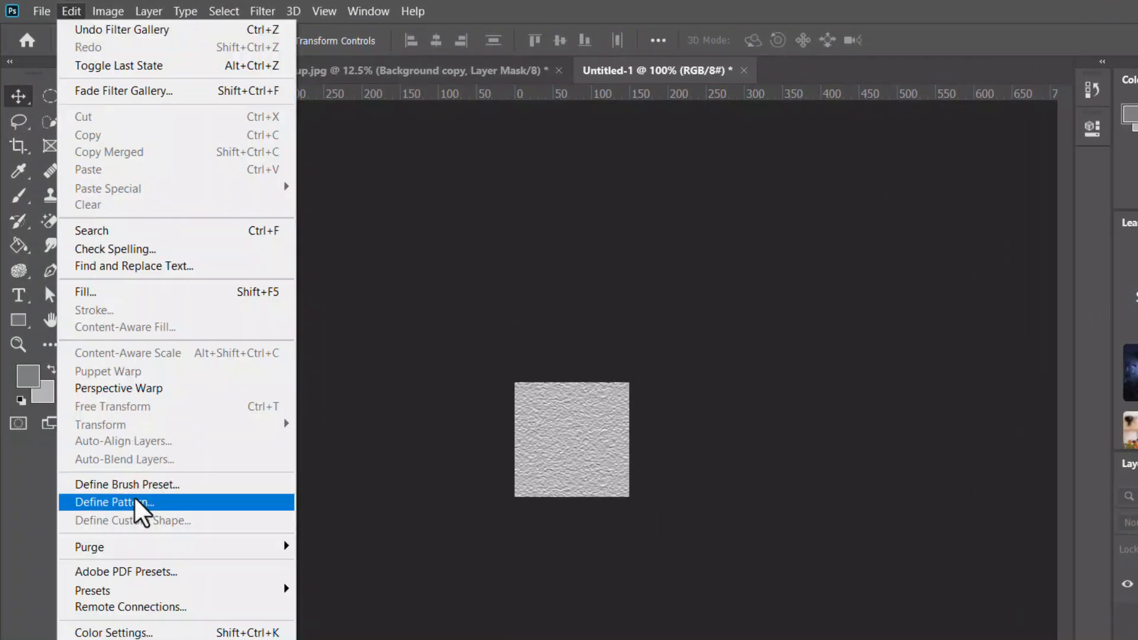
pyautogui.click(141, 504)
pyautogui.click(654, 267)
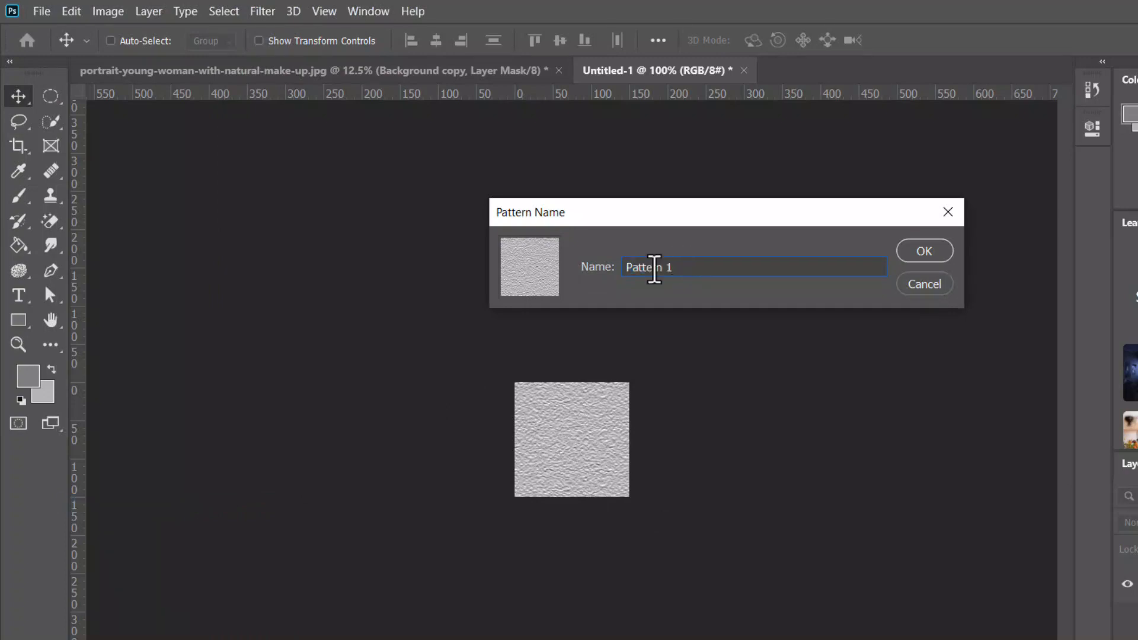
pyautogui.doubleClick(654, 267)
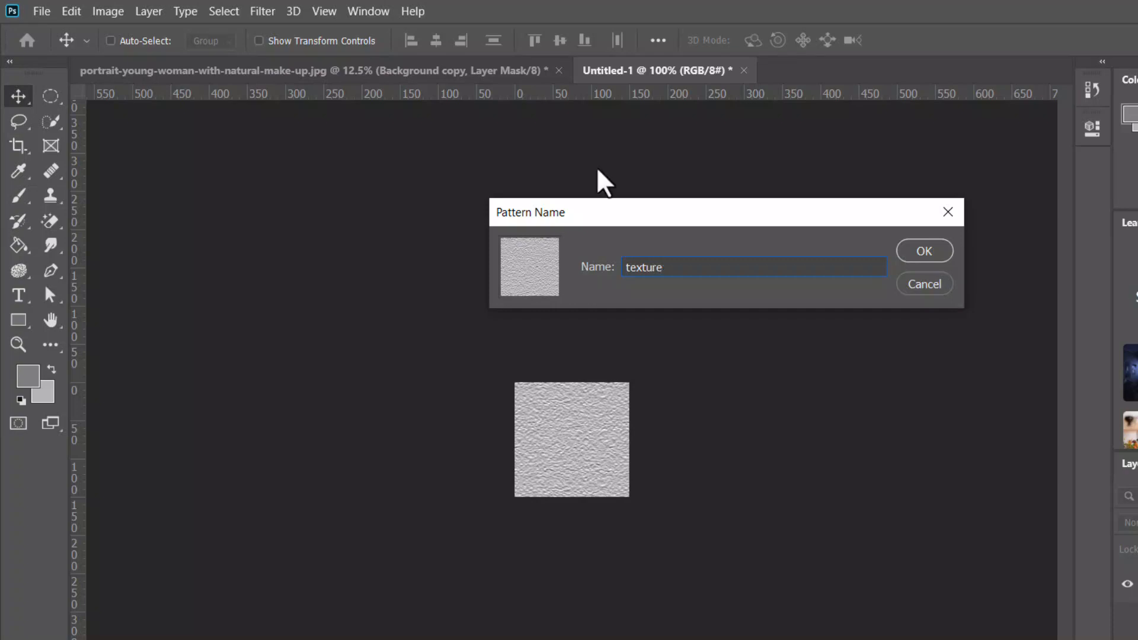
pyautogui.click(923, 251)
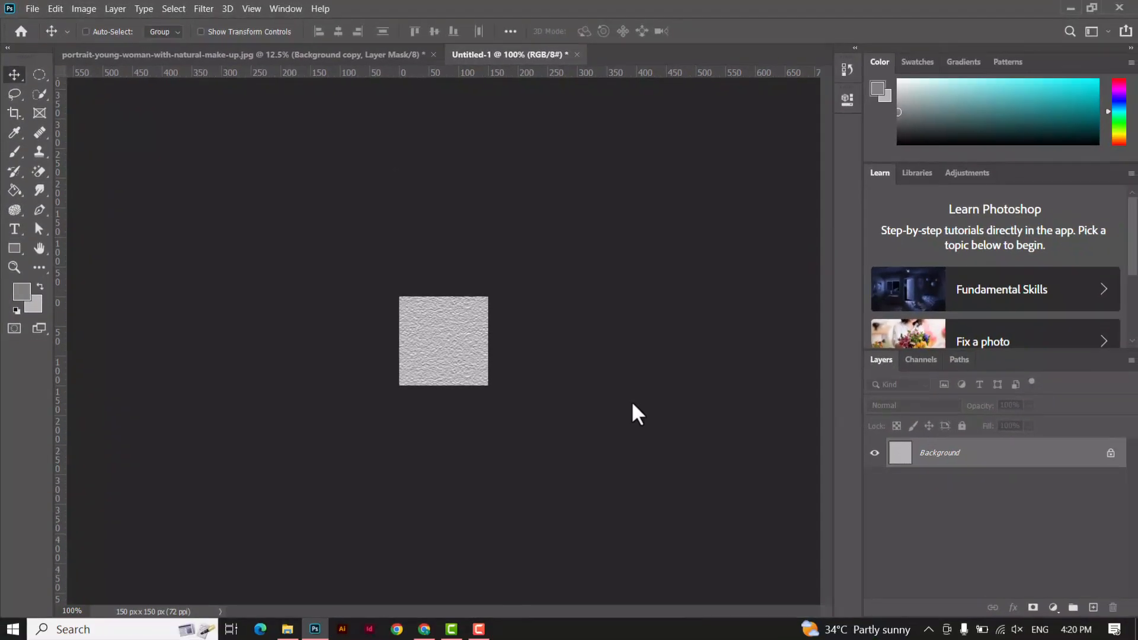
# Step: Switch to the portrait document and add a Pattern Fill layer above the Background copy using the custom "texture" pattern
pyautogui.click(320, 64)
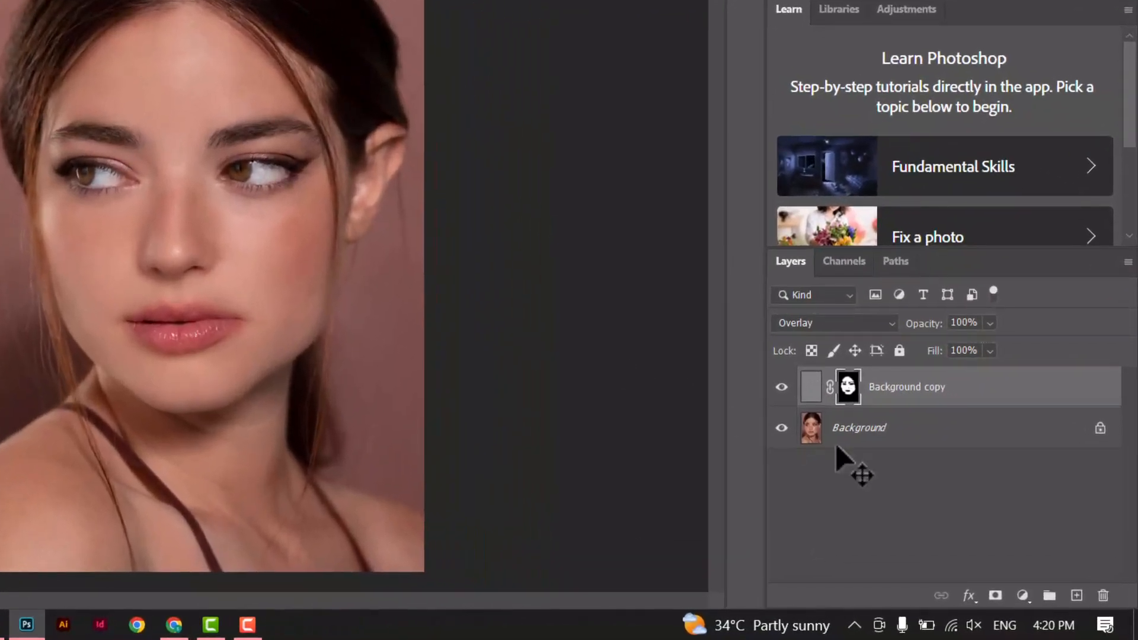
pyautogui.click(1022, 595)
pyautogui.click(1001, 283)
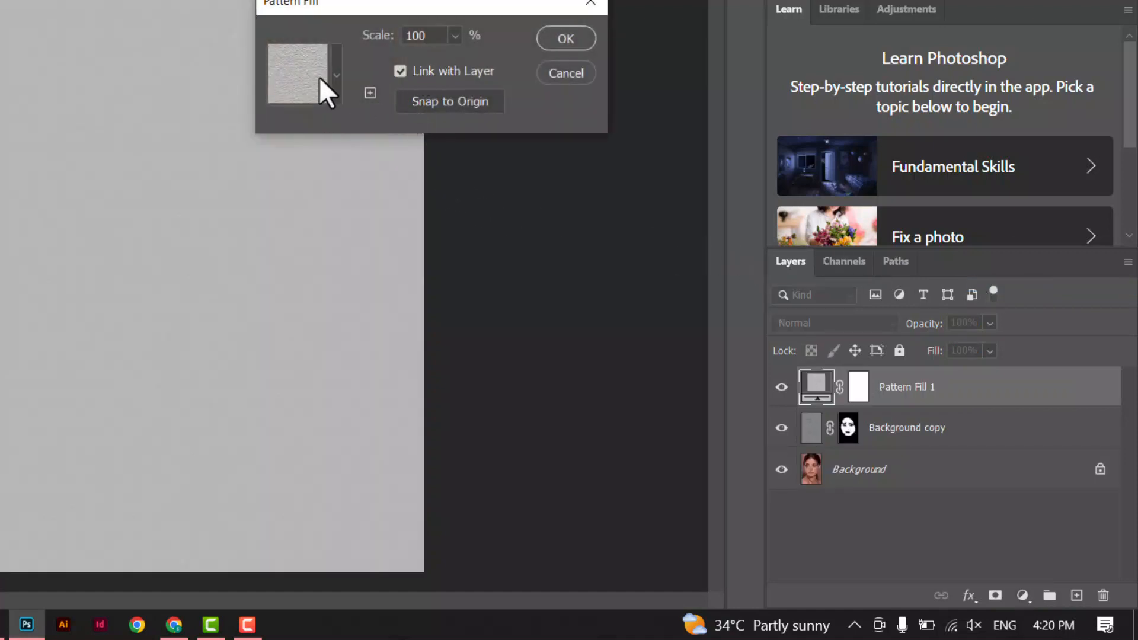
pyautogui.click(339, 80)
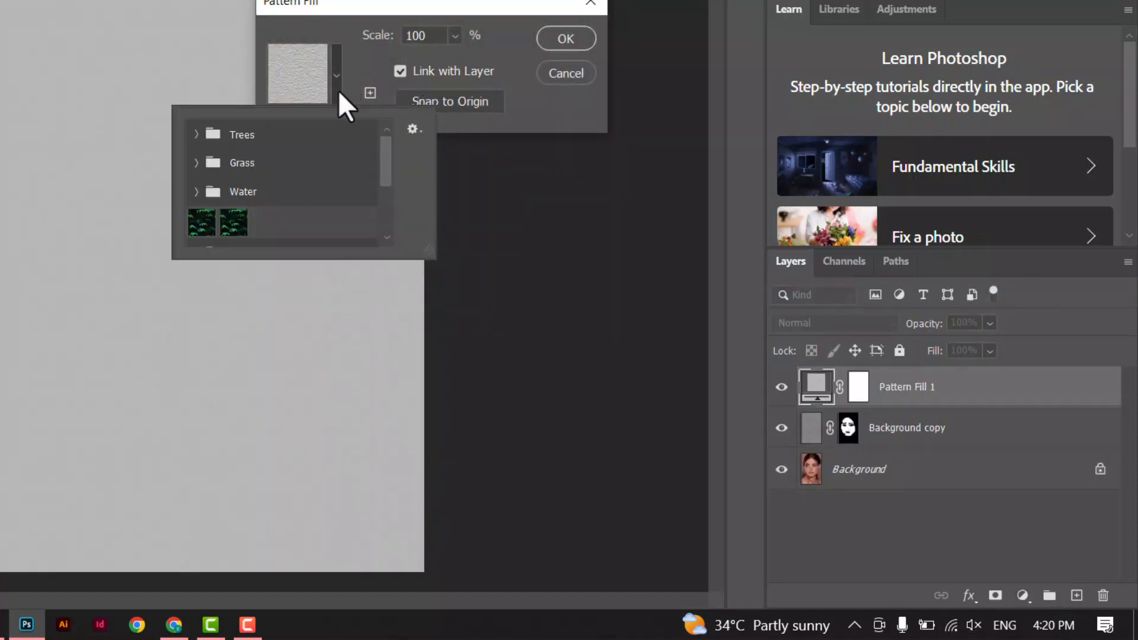
pyautogui.scroll(-3, 266, 211)
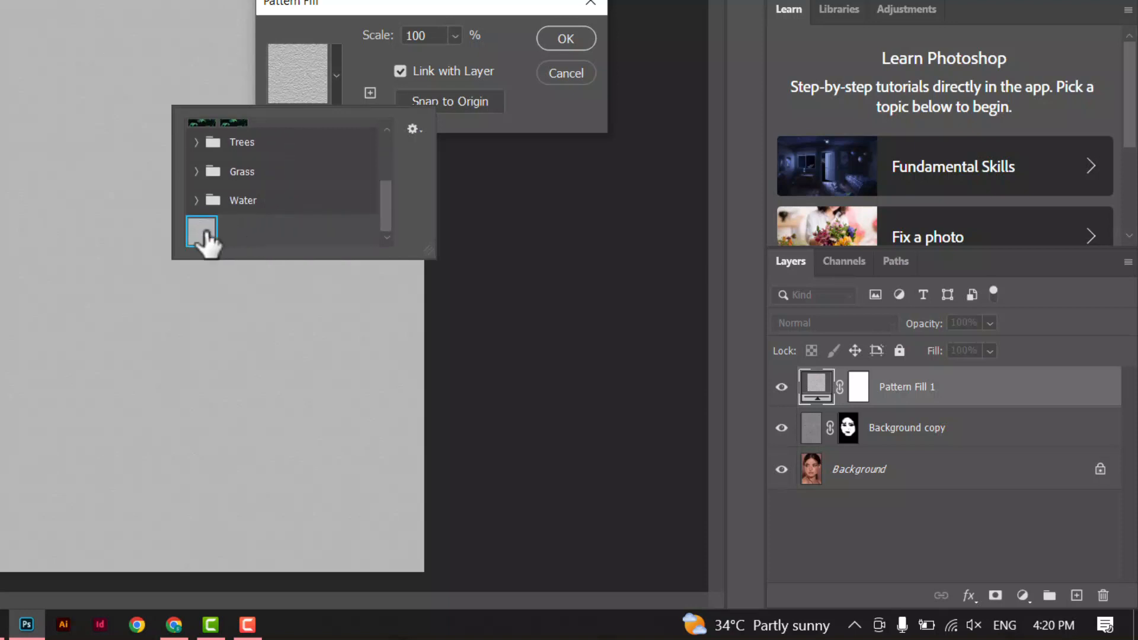
# Step: Scale the pattern fill to 407%, apply it, and set the Pattern Fill 1 layer's blend mode to Soft Light
pyautogui.click(454, 36)
pyautogui.moveTo(446, 70); pyautogui.dragTo(486, 62)
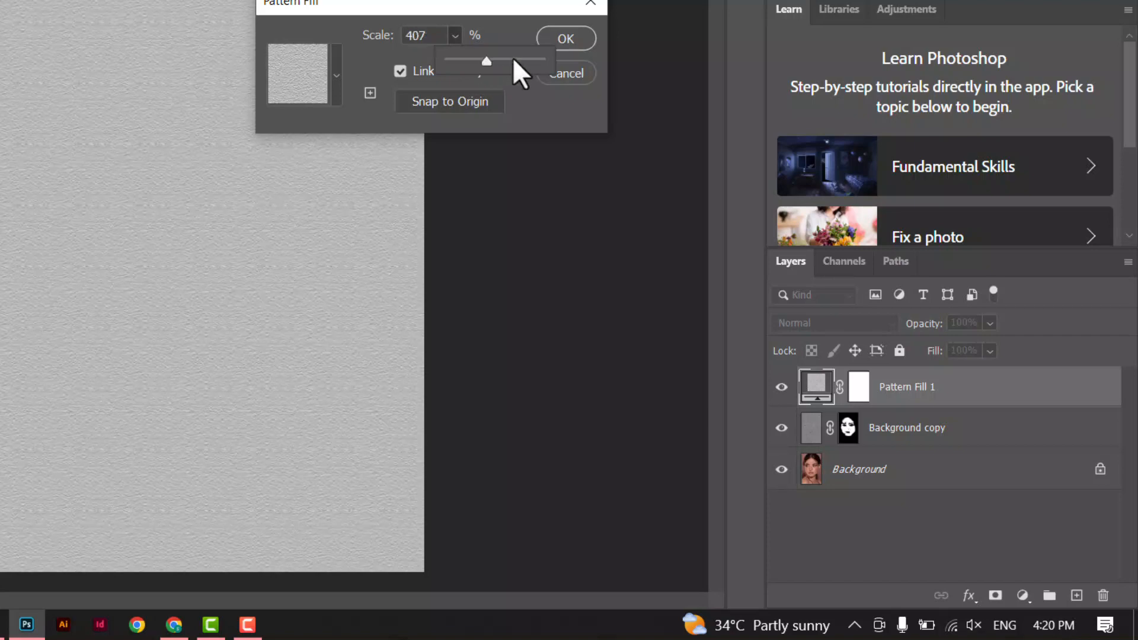
pyautogui.click(566, 39)
pyautogui.click(565, 39)
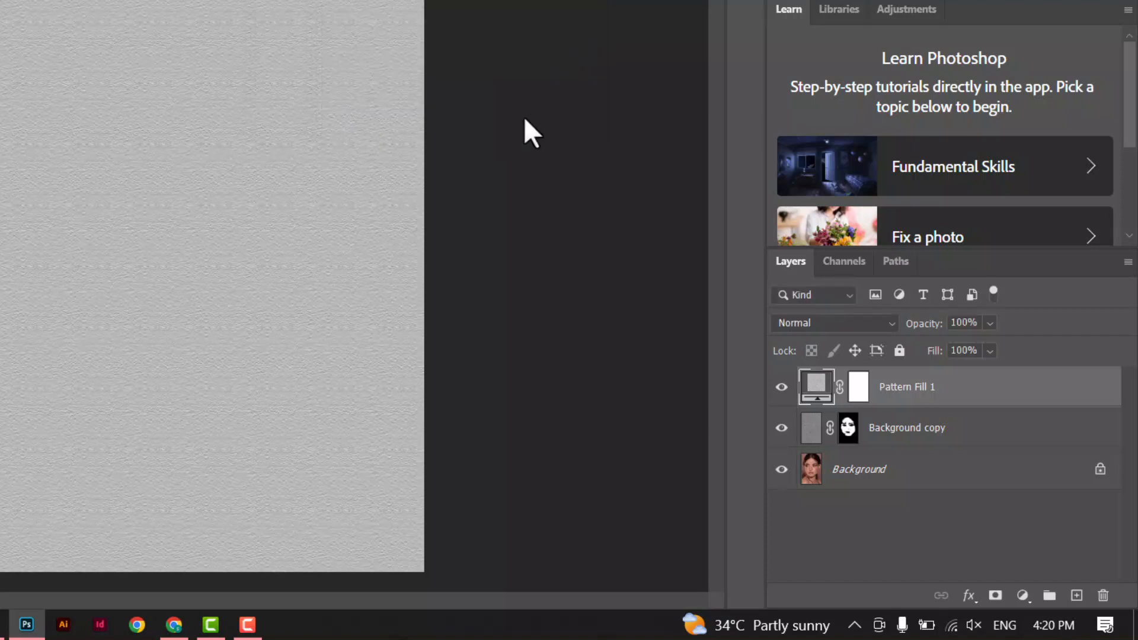
pyautogui.click(873, 319)
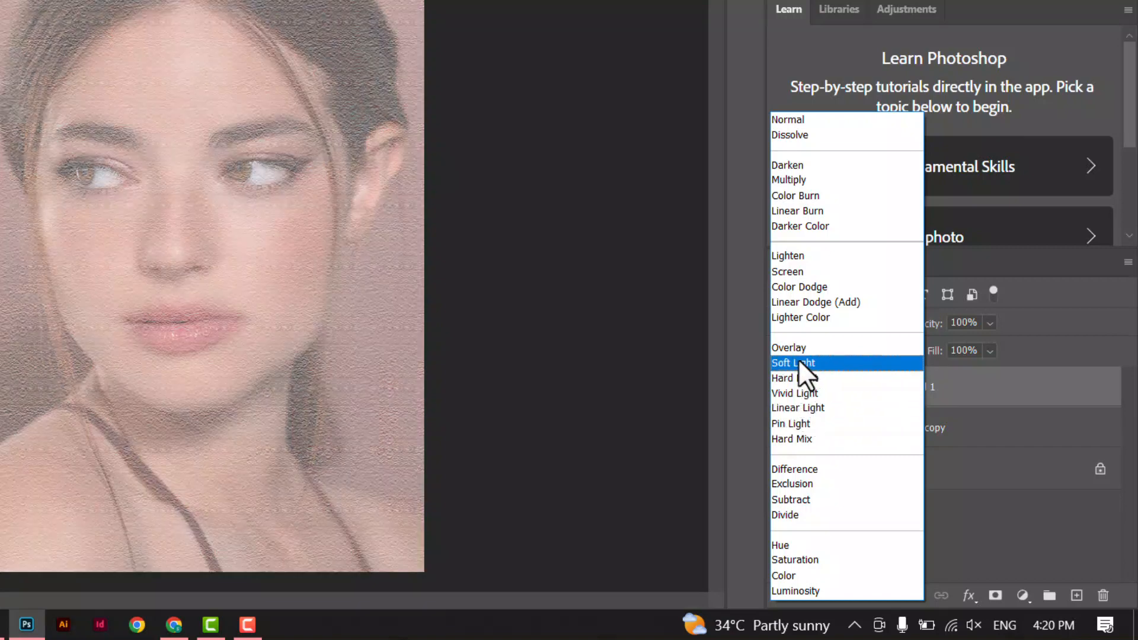
pyautogui.click(798, 363)
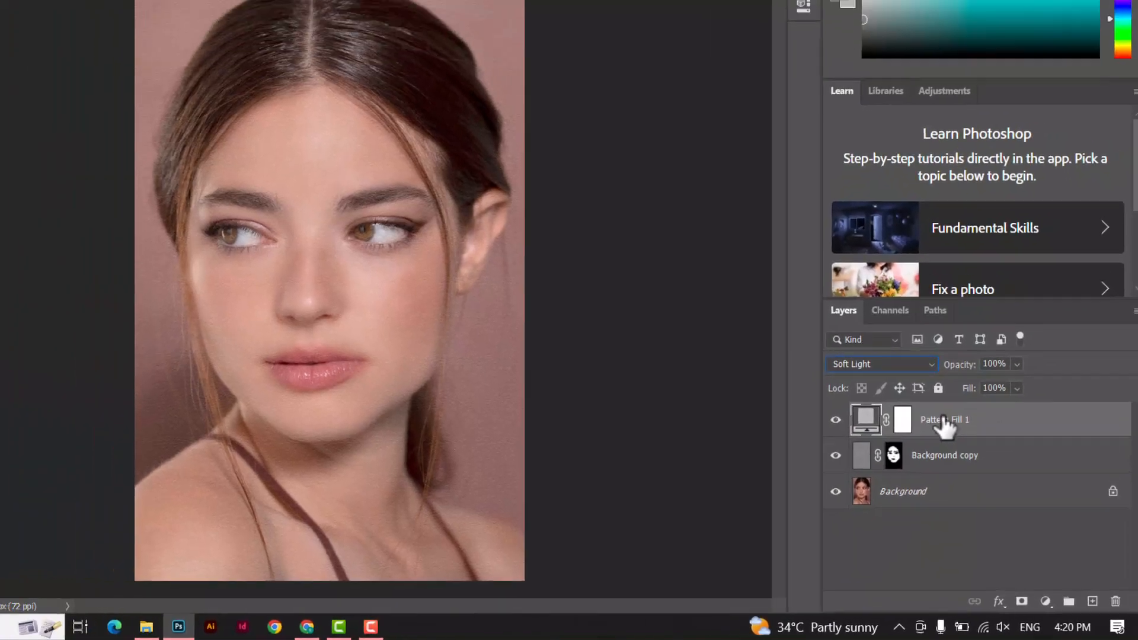
# Step: Compare the portrait's skin with the Pattern Fill 1 and Background copy layers hidden and shown, leaving both layers on
pyautogui.hotkey('ctrl', '+')
pyautogui.hotkey('ctrl', '+')
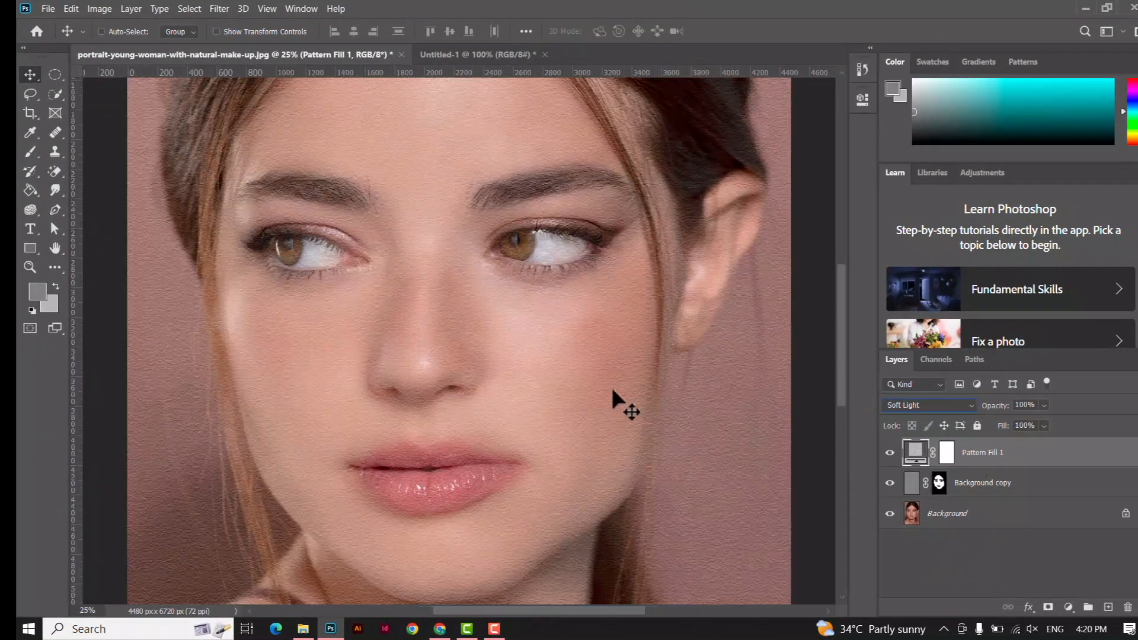
pyautogui.click(888, 455)
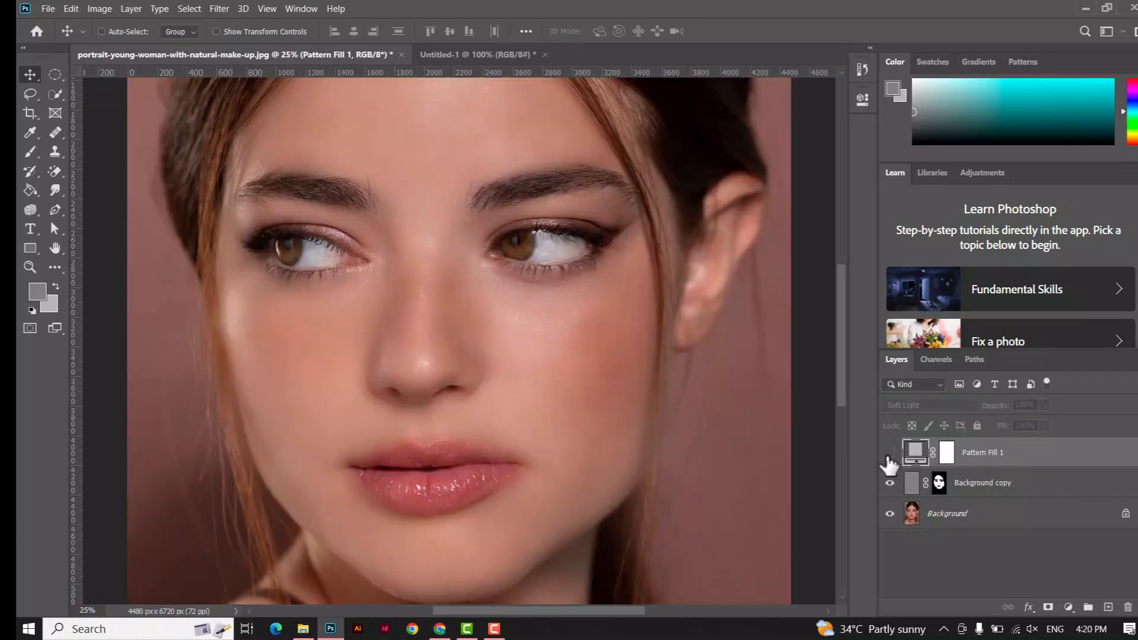
pyautogui.click(888, 455)
pyautogui.hotkey('ctrl', '-')
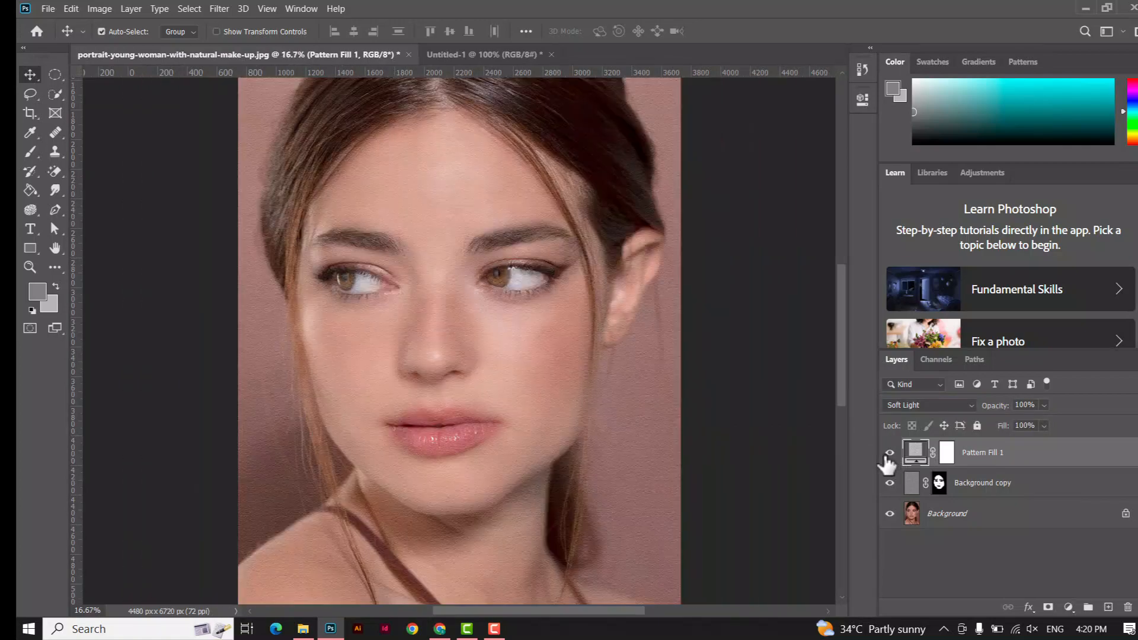
pyautogui.hotkey('ctrl', '-')
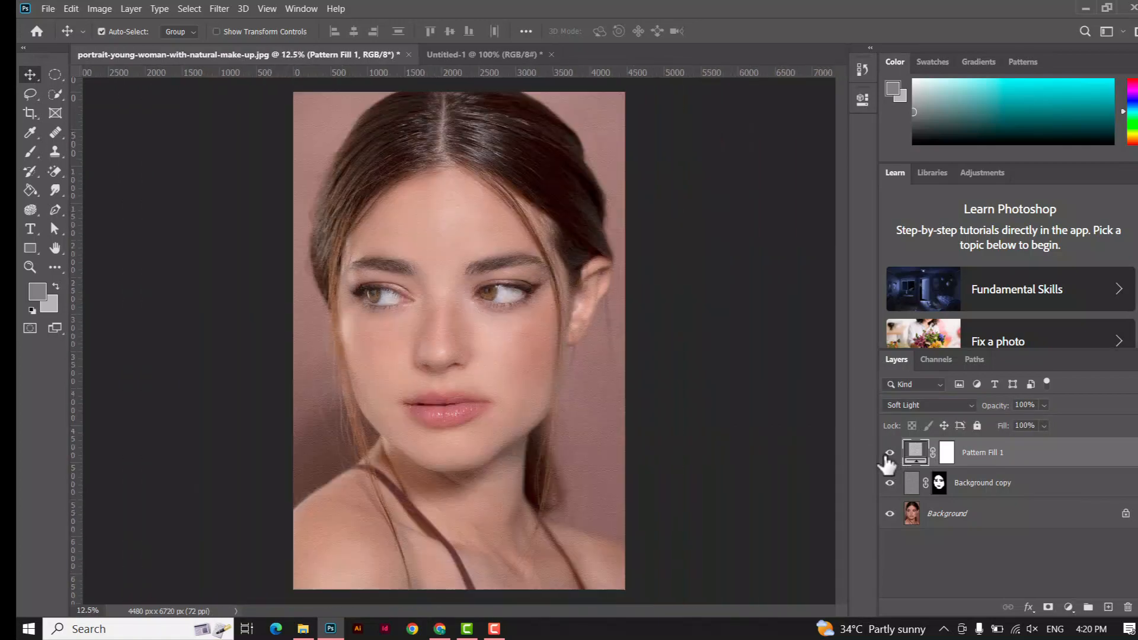
pyautogui.hotkey('ctrl', '+')
pyautogui.hotkey('ctrl', '+')
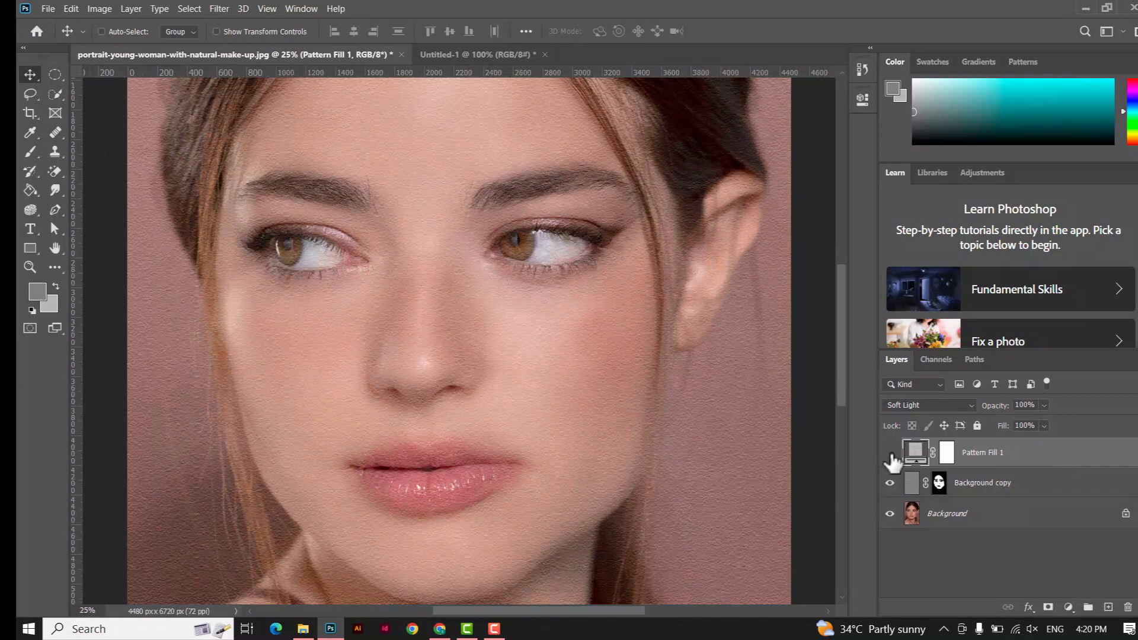
pyautogui.click(890, 453)
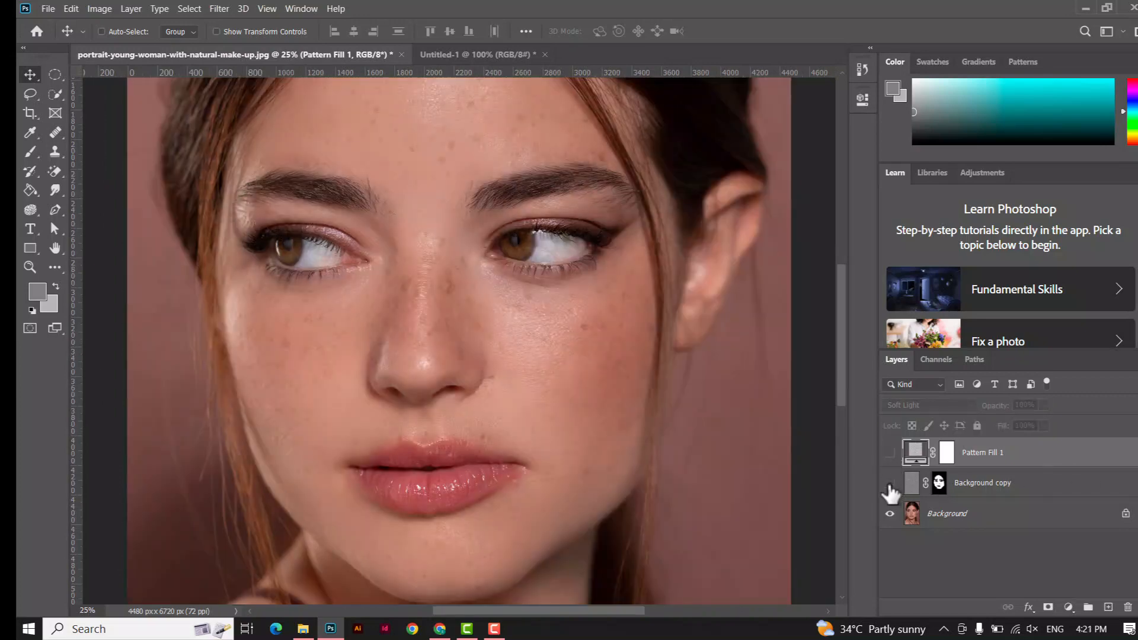
pyautogui.click(890, 482)
pyautogui.click(889, 452)
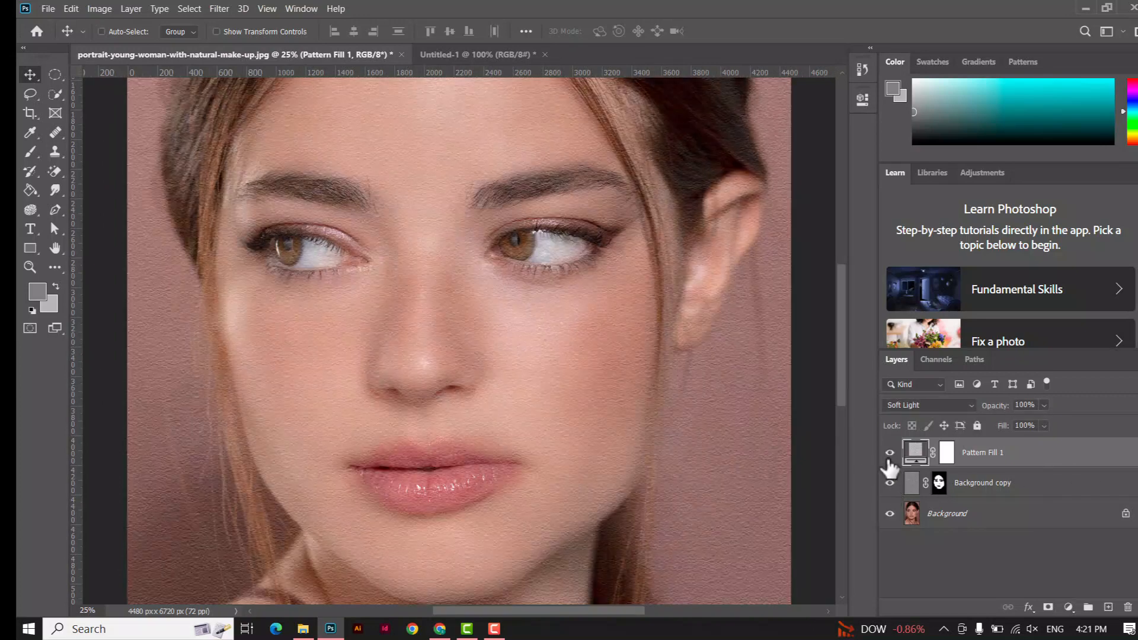
pyautogui.hotkey('ctrl', '-')
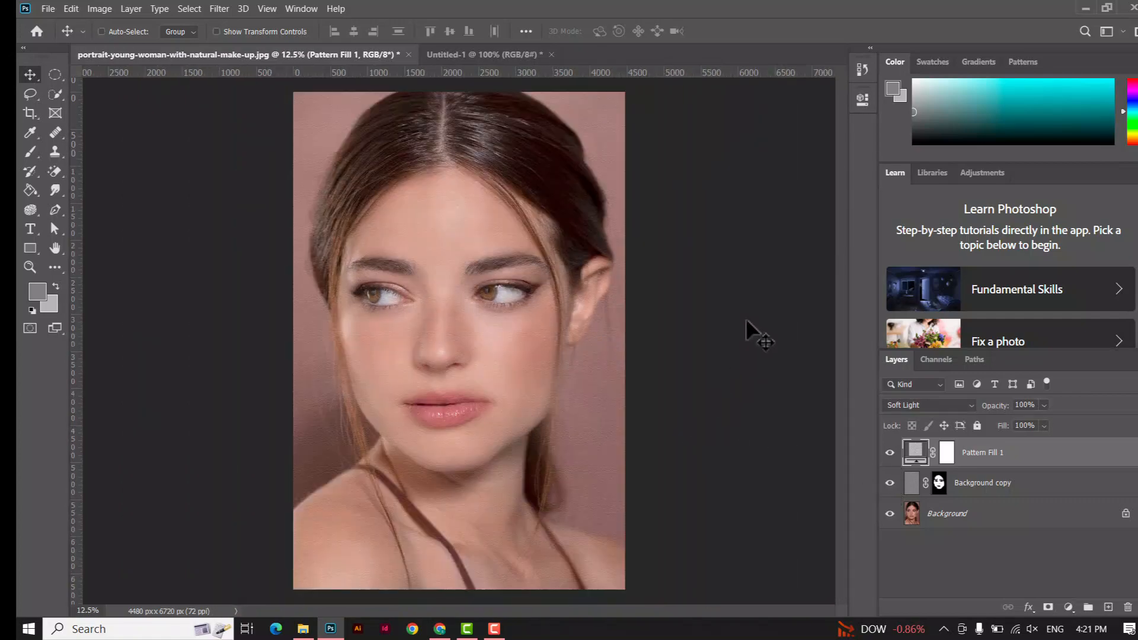